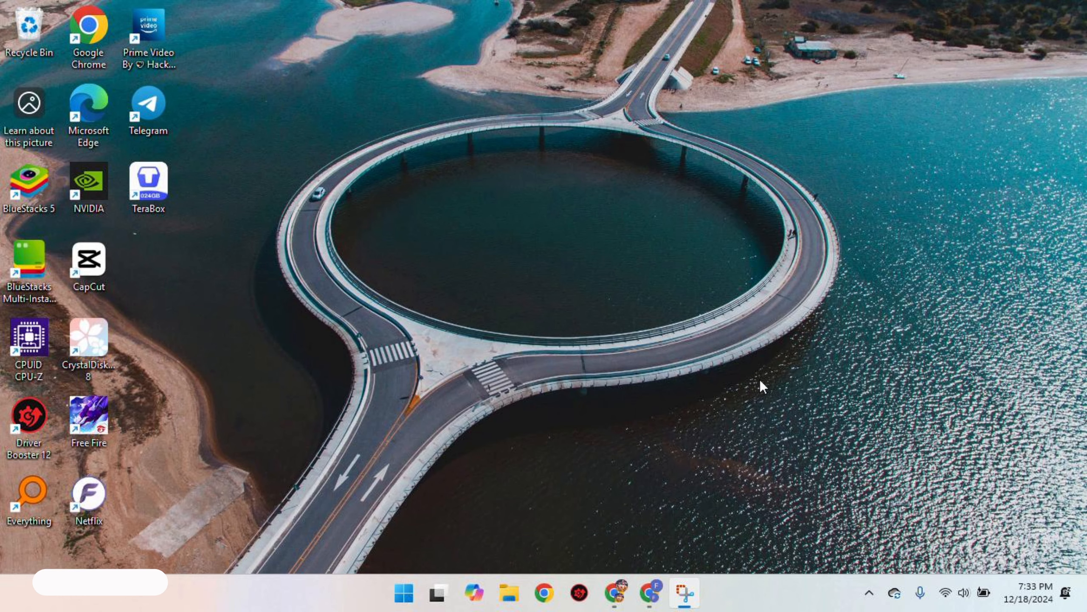
# Switch to Chrome and search the web for "insmind ai" in a new tab
pyautogui.click(651, 592)
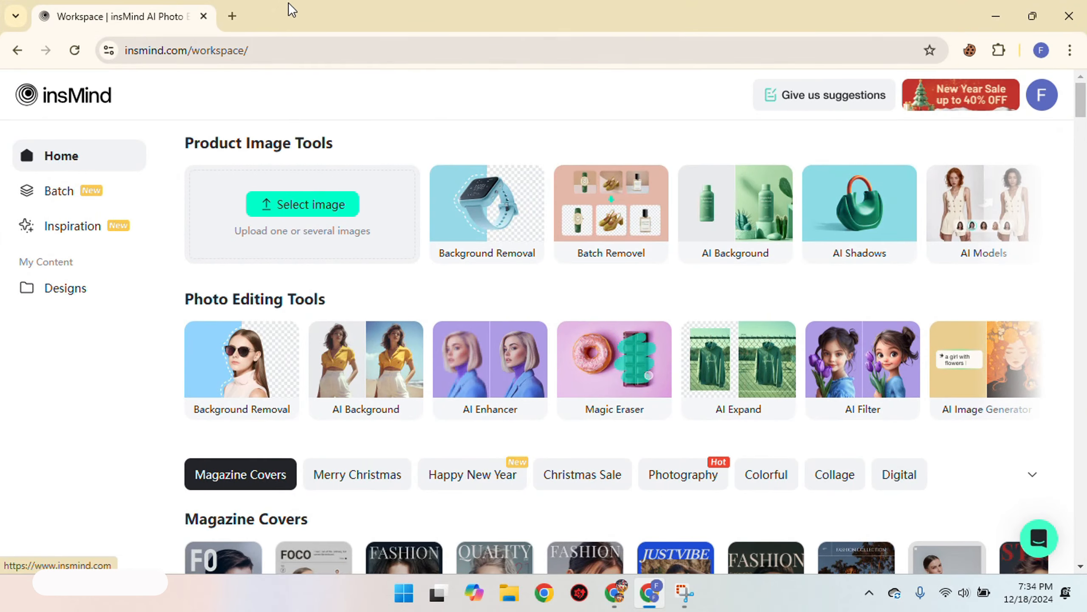
pyautogui.click(232, 16)
pyautogui.write('i')
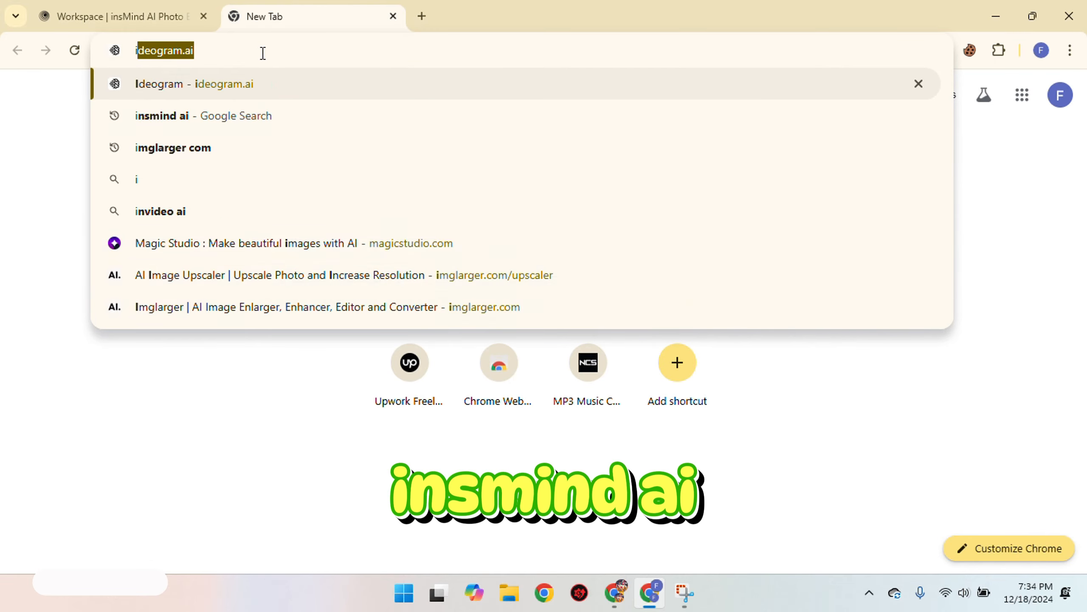
pyautogui.write('nsmind ai')
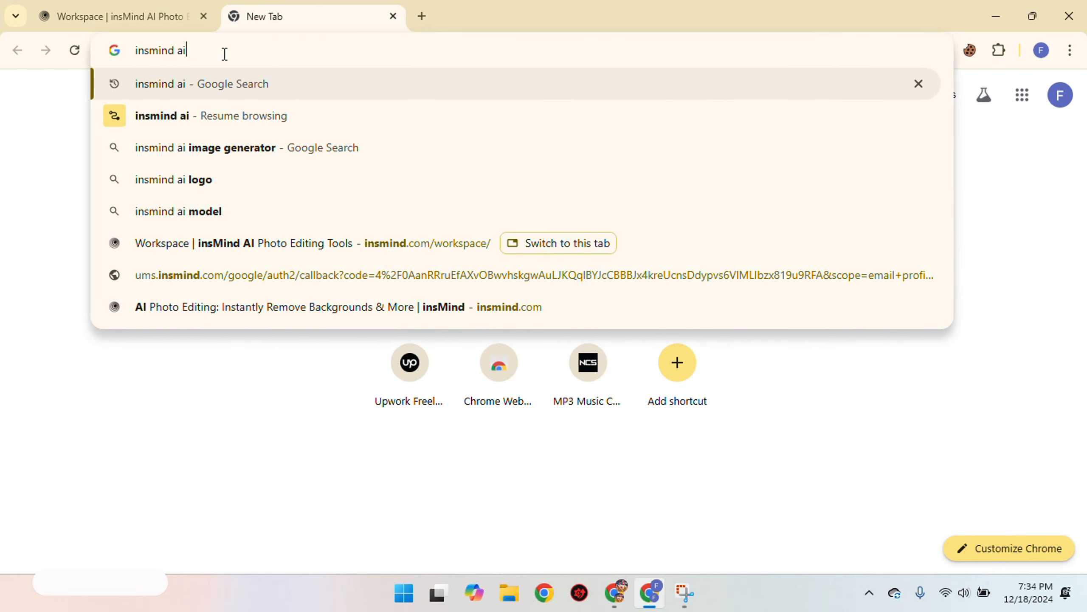
pyautogui.press('Return')
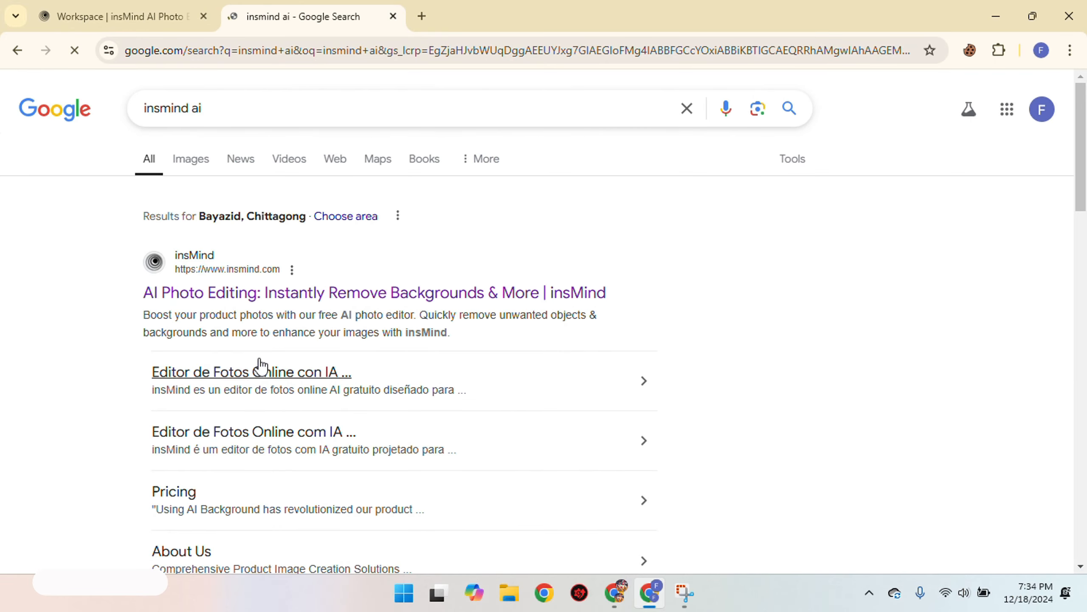
# Return to the insMind workspace and look through its template categories from Magazine Covers down to Classics
pyautogui.click(80, 13)
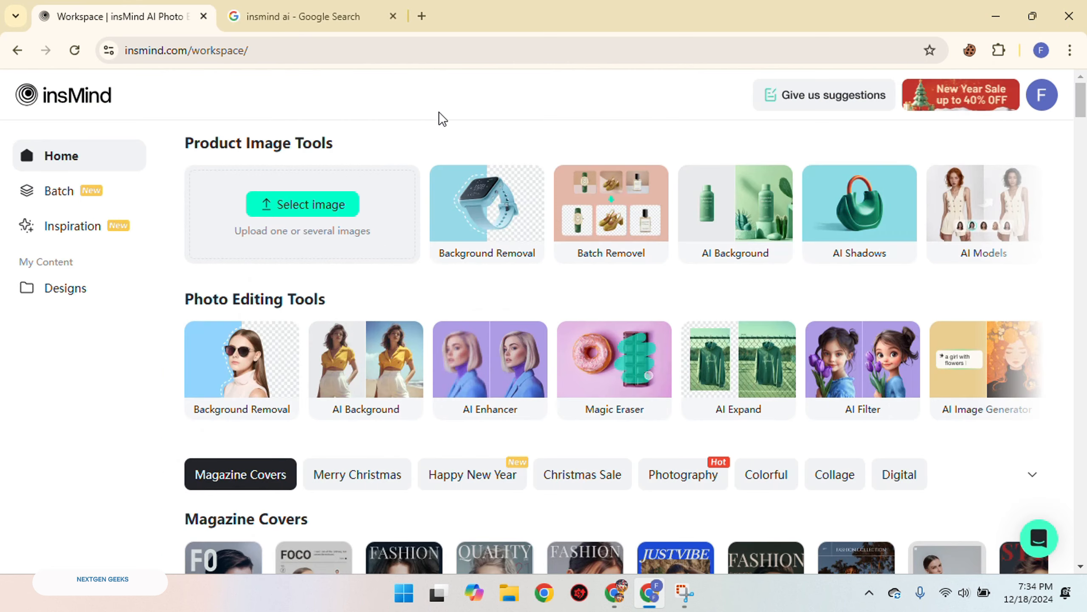
pyautogui.scroll(-8, 615, 376)
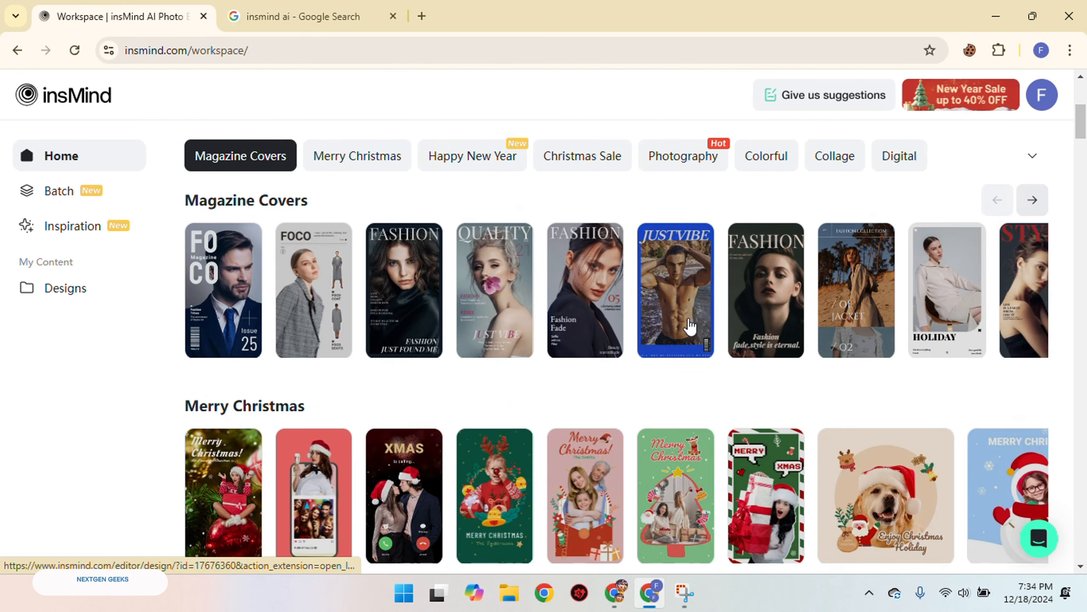
pyautogui.scroll(-15, 766, 326)
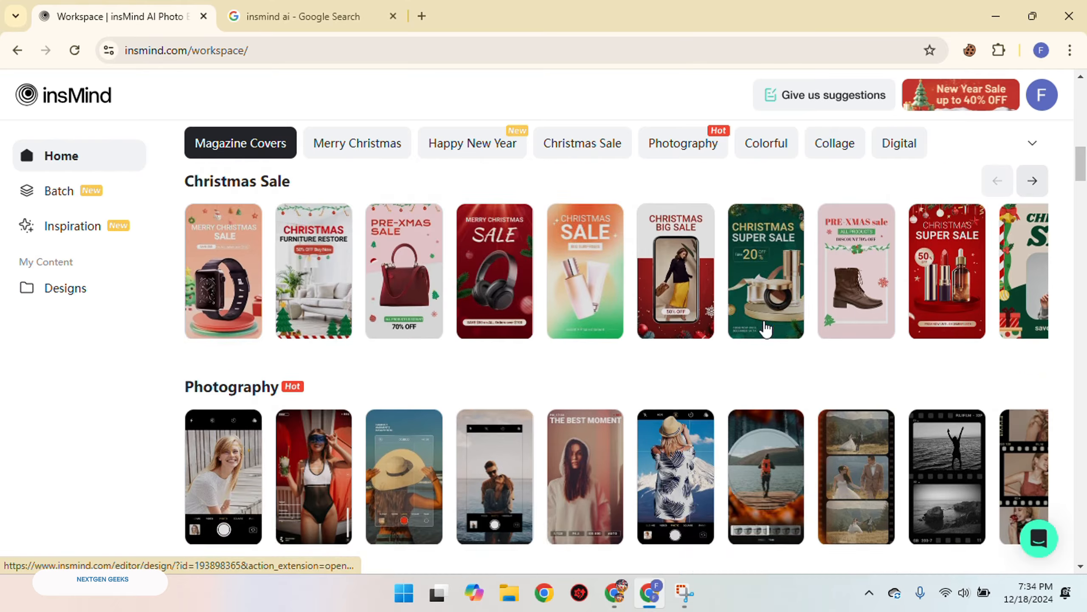
pyautogui.scroll(3, 977, 283)
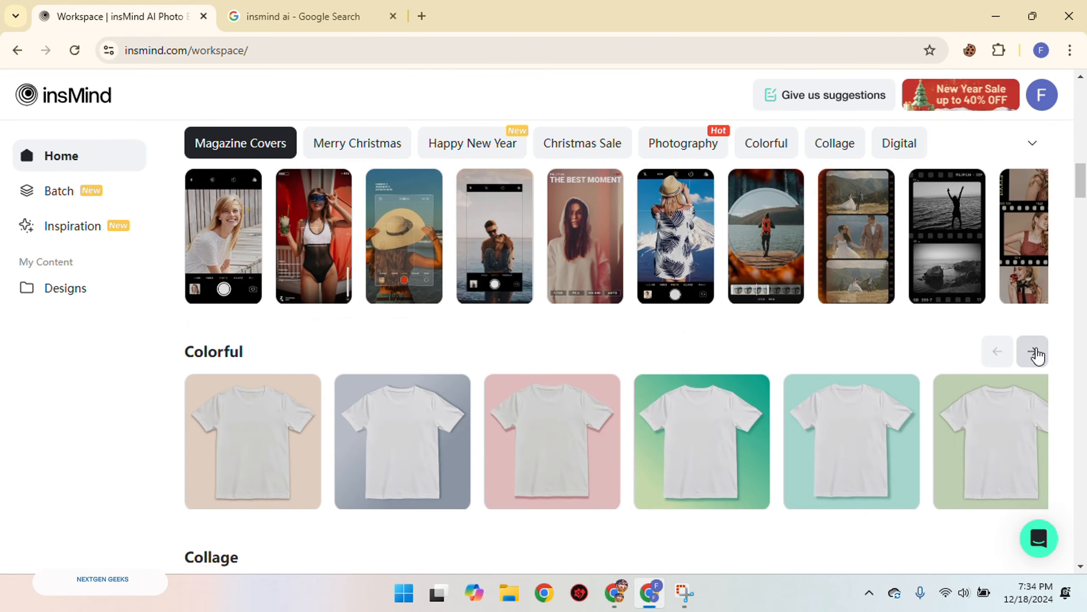
pyautogui.click(1033, 351)
pyautogui.scroll(-3, 848, 379)
pyautogui.scroll(-12, 748, 388)
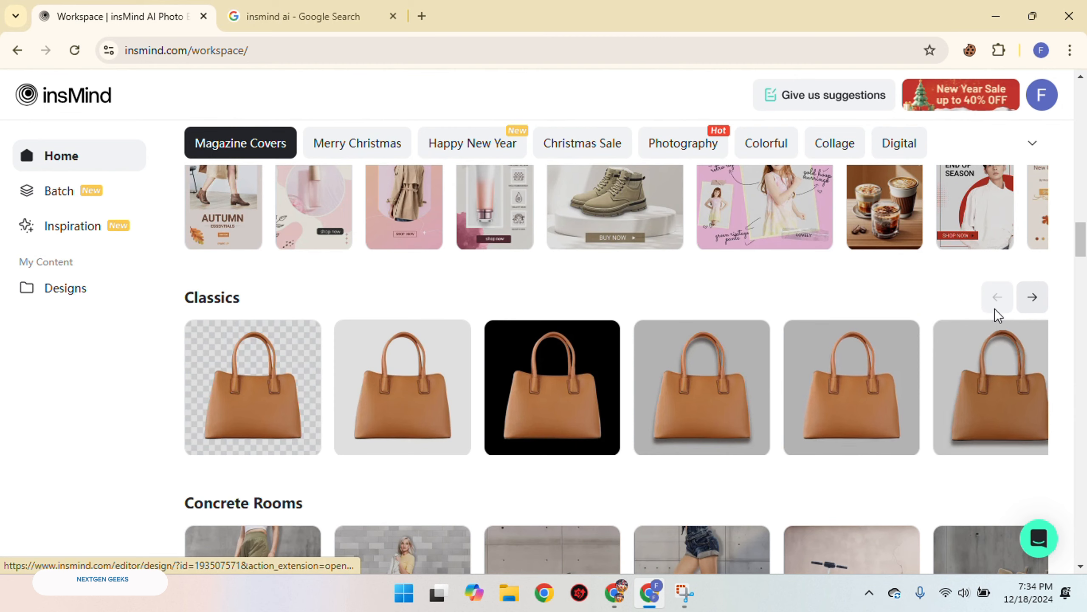
pyautogui.click(1033, 297)
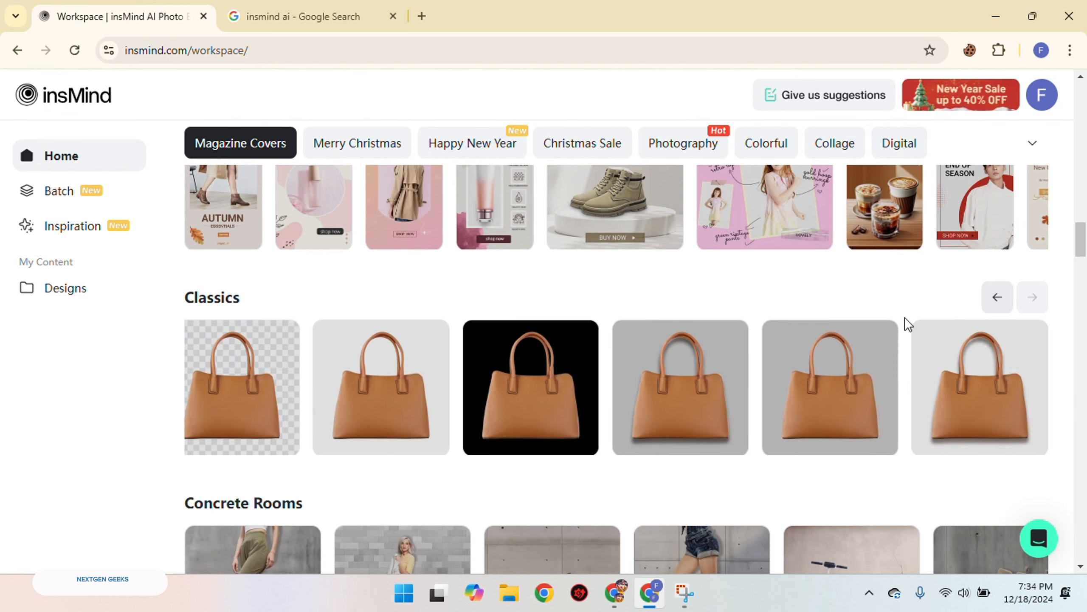
# Examine the remaining template categories, including Wood & Fabric, Marble & Concrete, Black Friday and Back to School
pyautogui.scroll(-10, 779, 352)
pyautogui.scroll(-12, 647, 362)
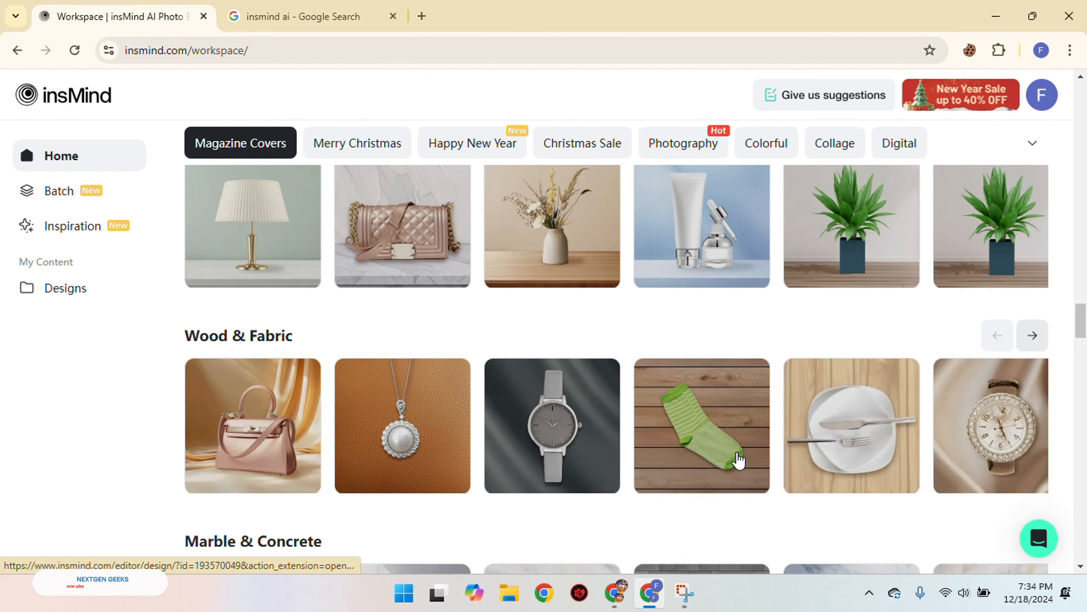
pyautogui.scroll(-12, 748, 456)
pyautogui.scroll(8, 983, 351)
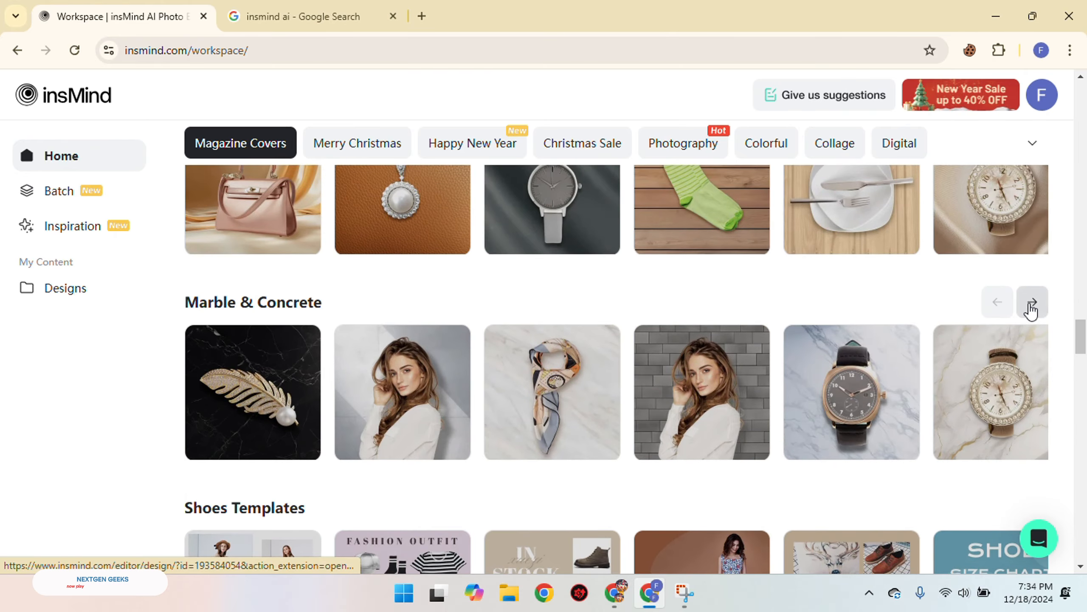
pyautogui.click(1032, 303)
pyautogui.scroll(-14, 794, 403)
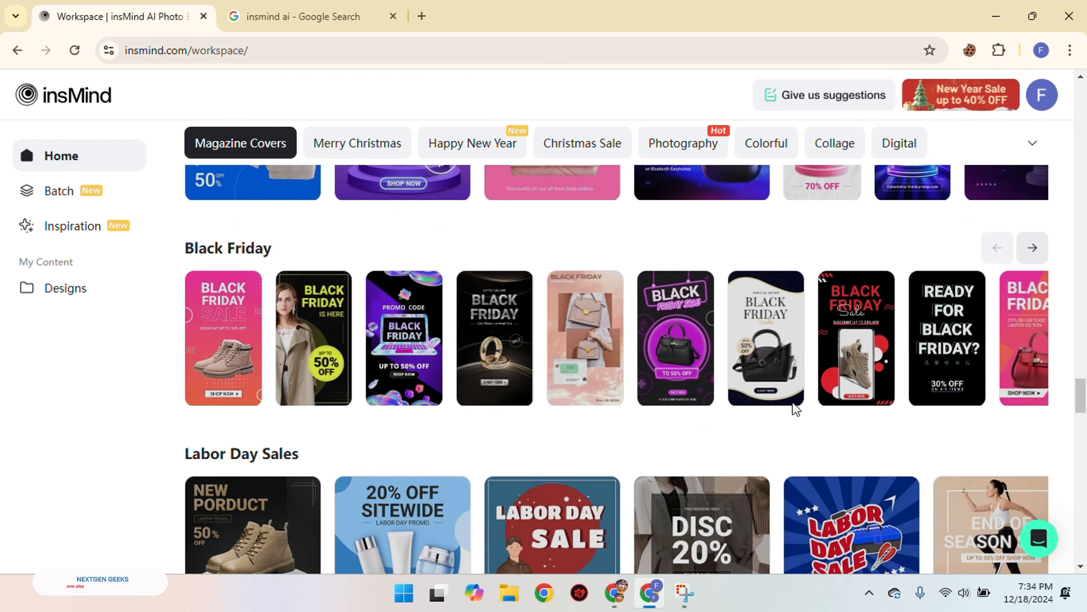
pyautogui.scroll(-10, 407, 316)
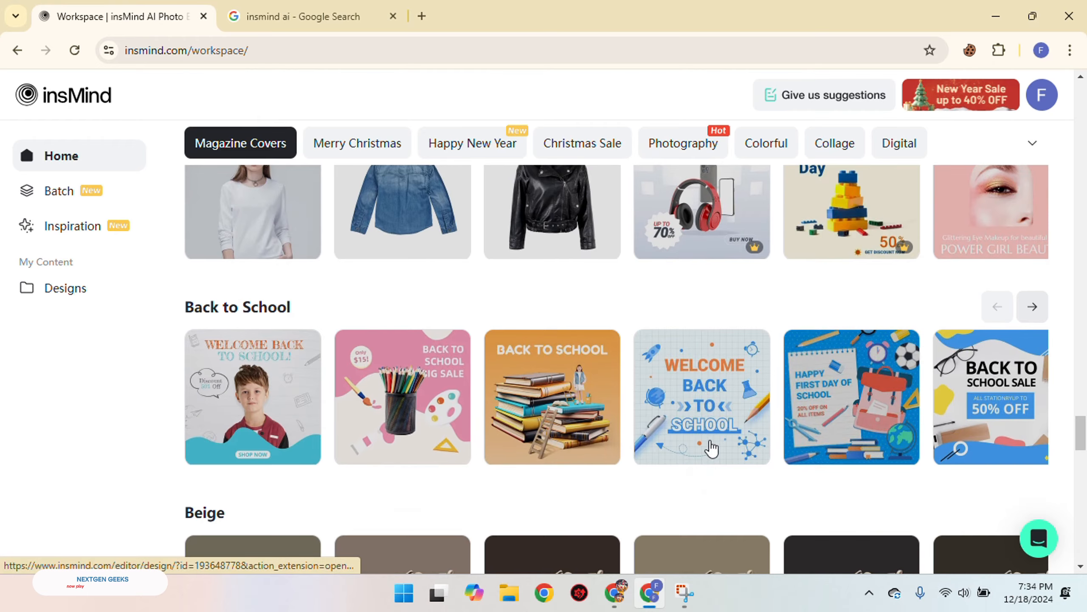
pyautogui.scroll(-6, 667, 438)
pyautogui.scroll(-10, 633, 427)
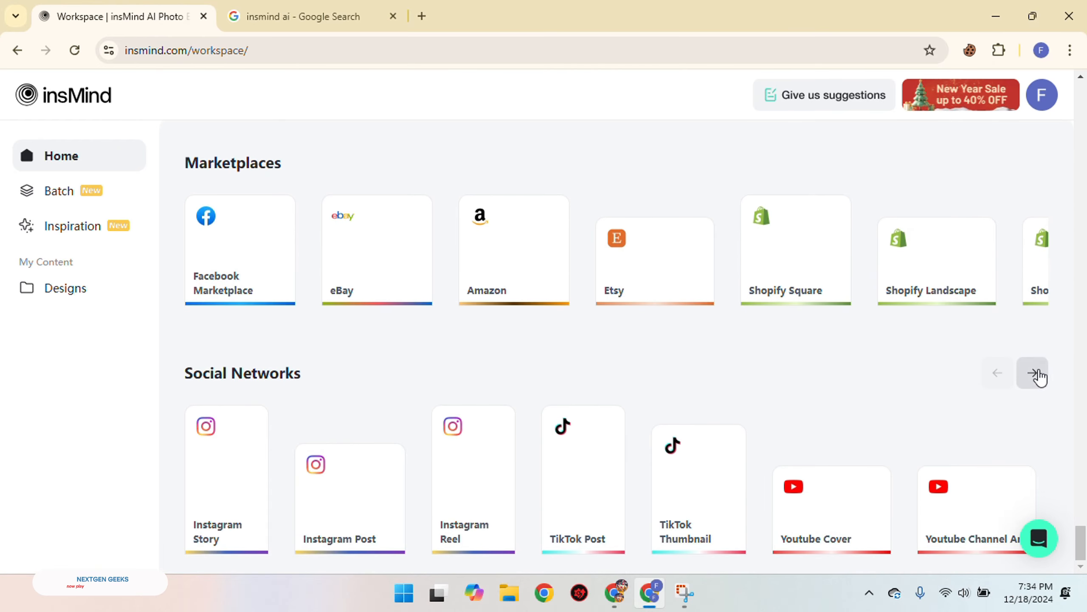
# Look through the Social Networks and Marketplaces canvas presets and return to the start of the workspace page
pyautogui.click(1034, 374)
pyautogui.click(1032, 162)
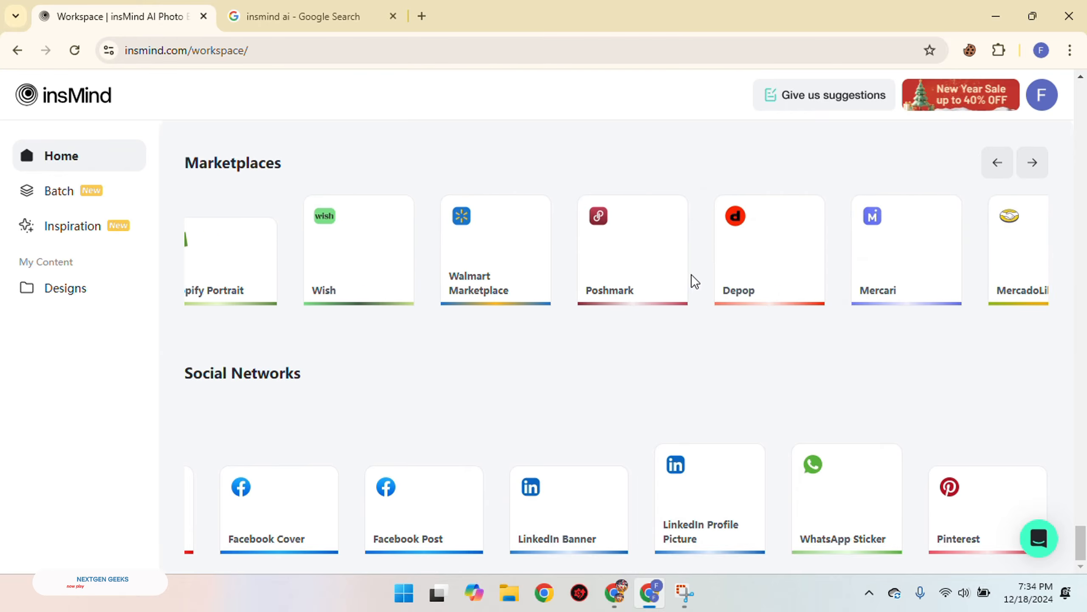
pyautogui.scroll(1, 694, 283)
pyautogui.scroll(15, 774, 314)
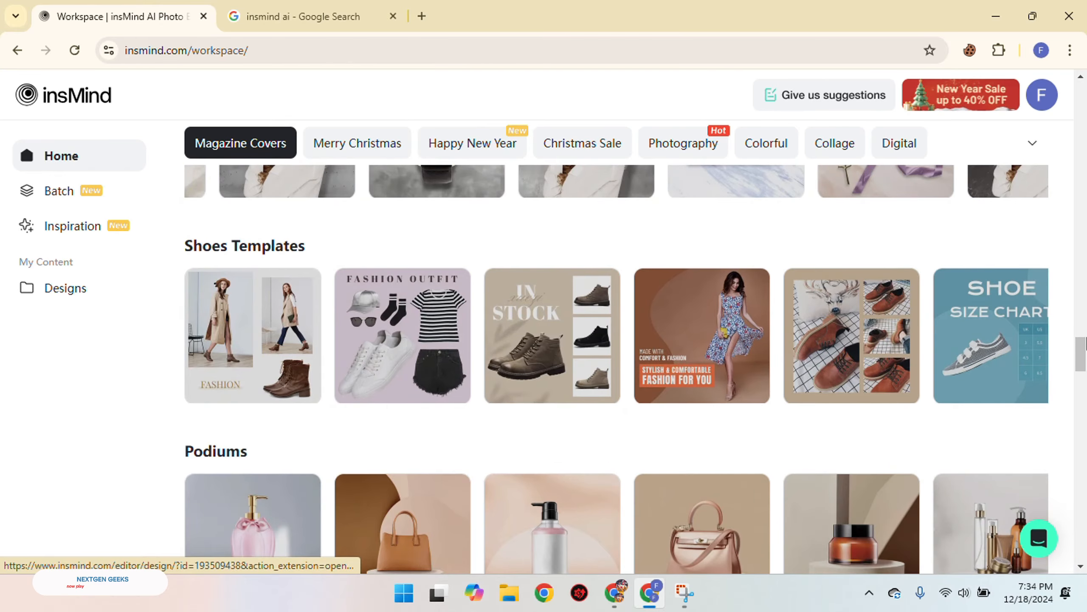
pyautogui.moveTo(1082, 354); pyautogui.dragTo(1069, 83)
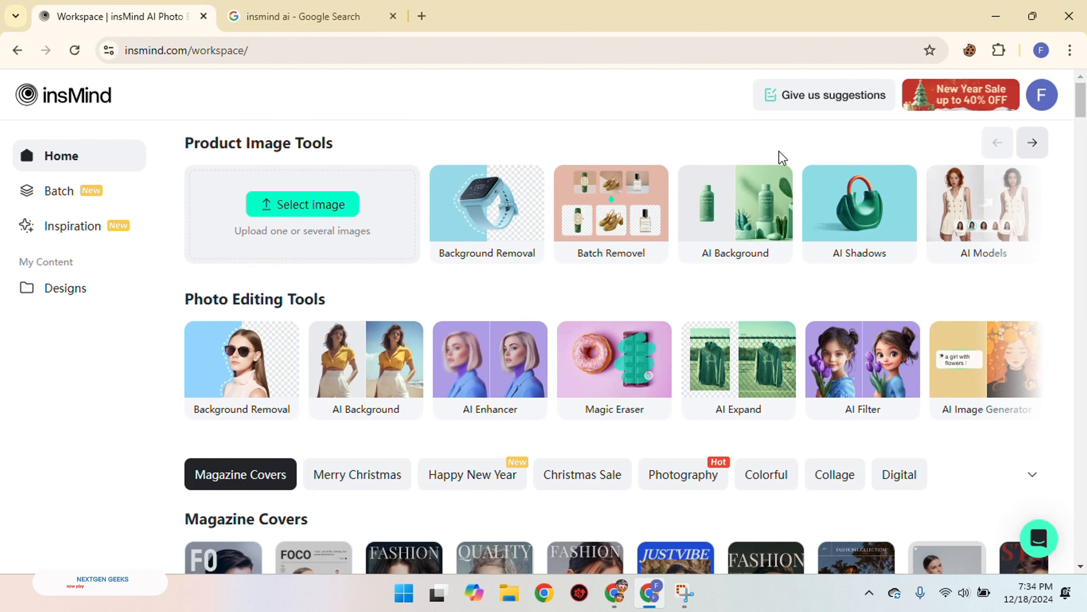
# Open the Product Collage tool and upload the smartwatch image 18689-NRRY71
pyautogui.click(1033, 144)
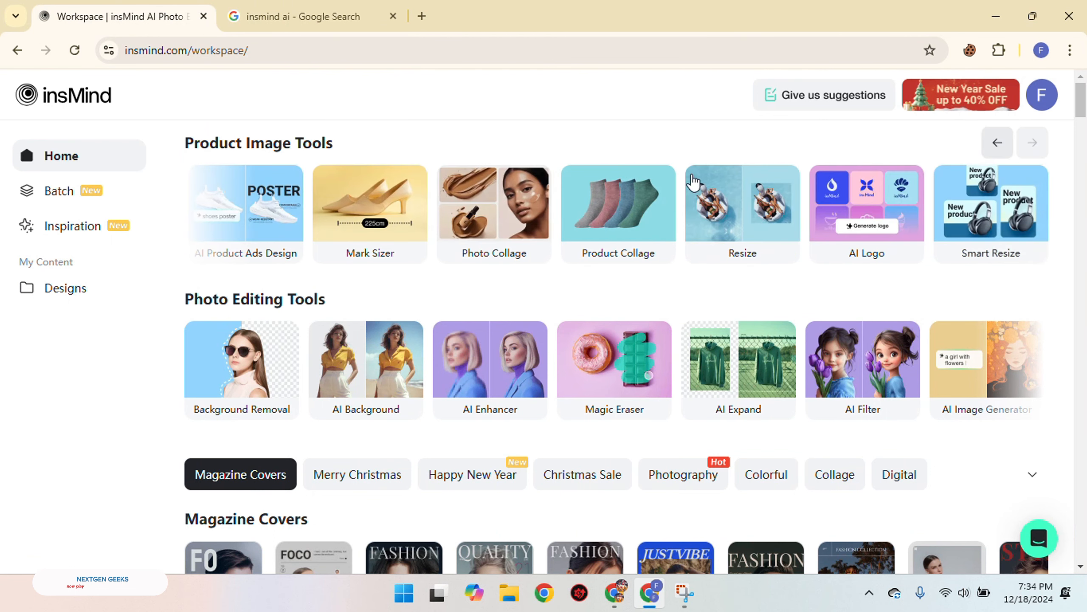
pyautogui.click(612, 217)
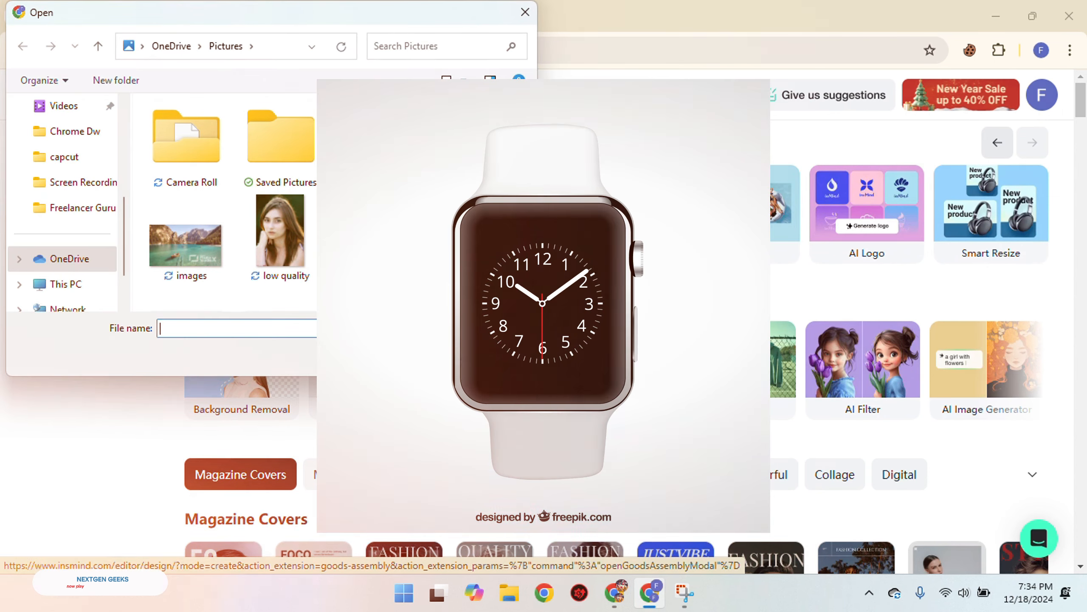
pyautogui.click(470, 140)
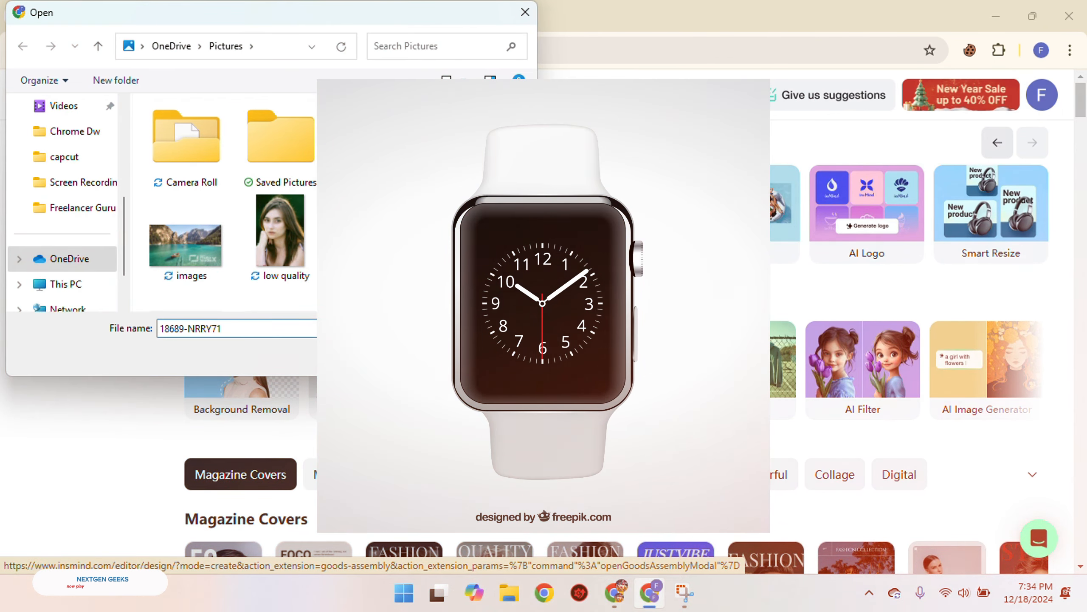
pyautogui.click(422, 356)
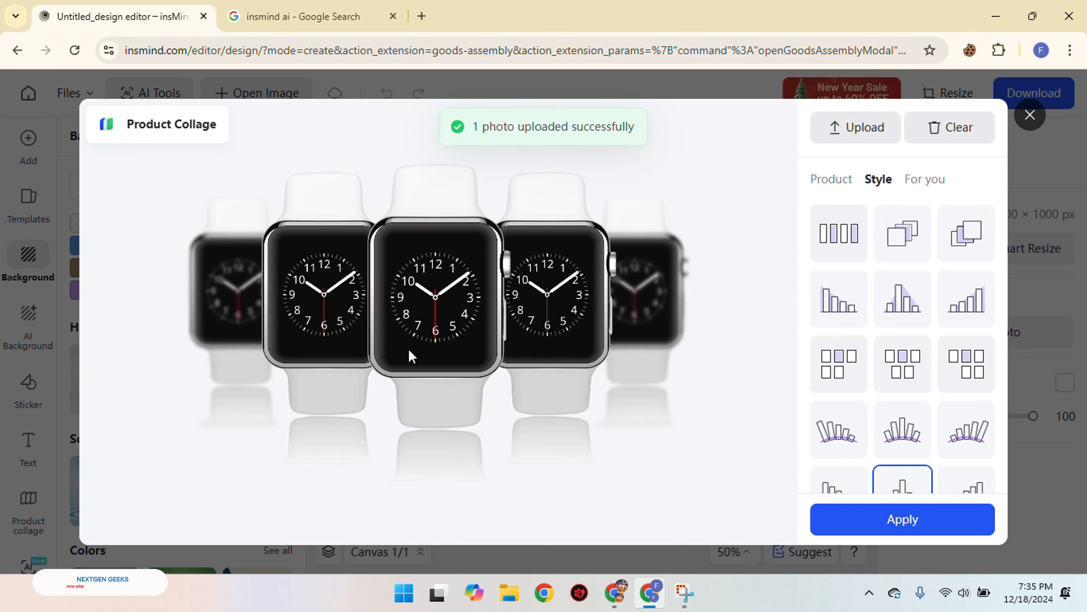
# Try the curved, grid, single-row and diagonally stacked layout styles on the watch collage
pyautogui.scroll(-3, 942, 446)
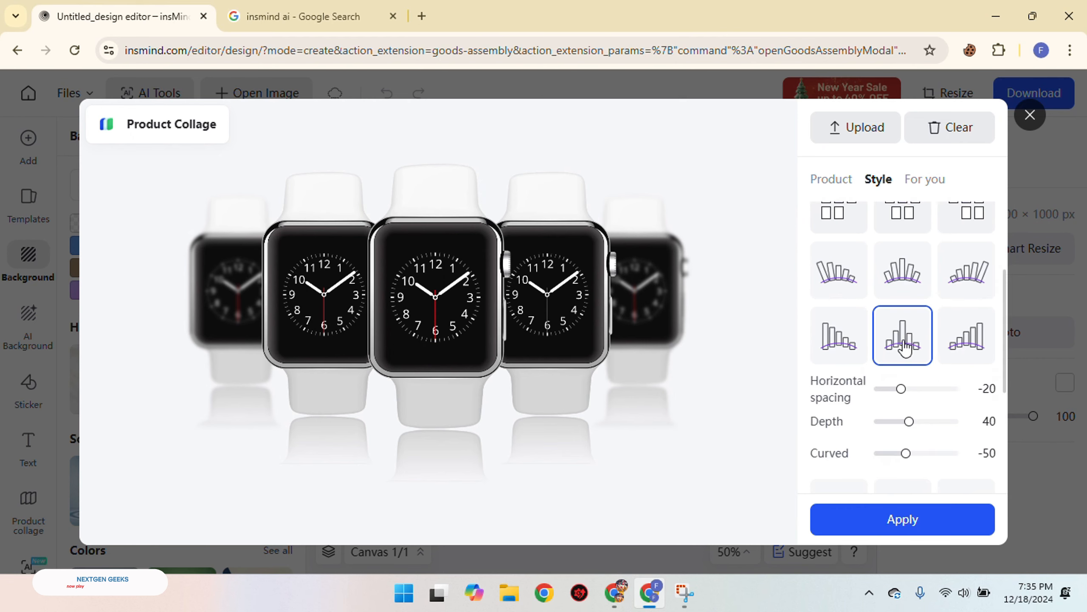
pyautogui.click(847, 352)
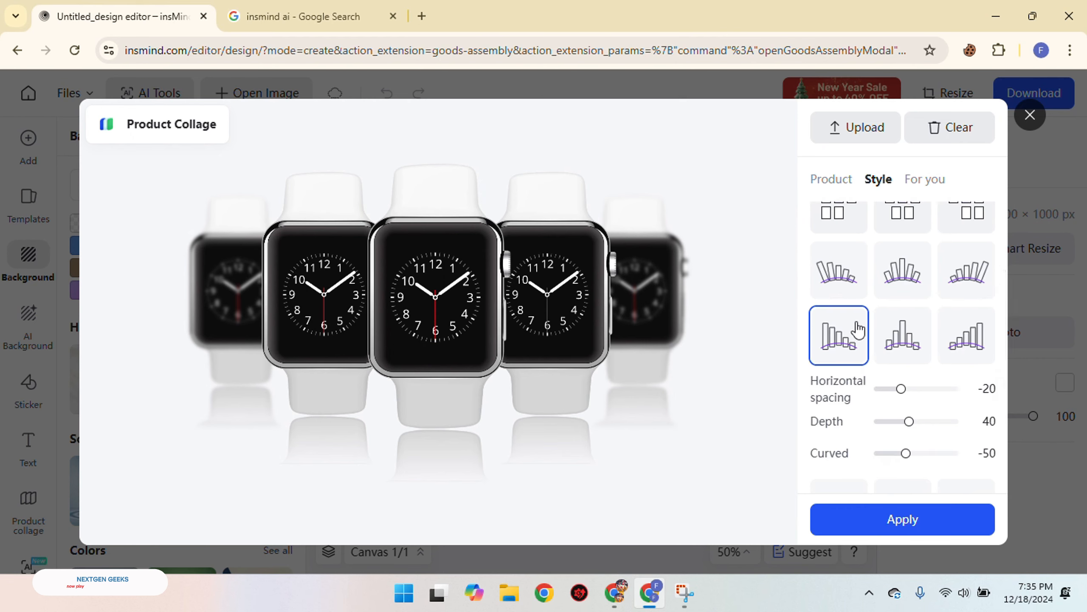
pyautogui.scroll(3, 959, 341)
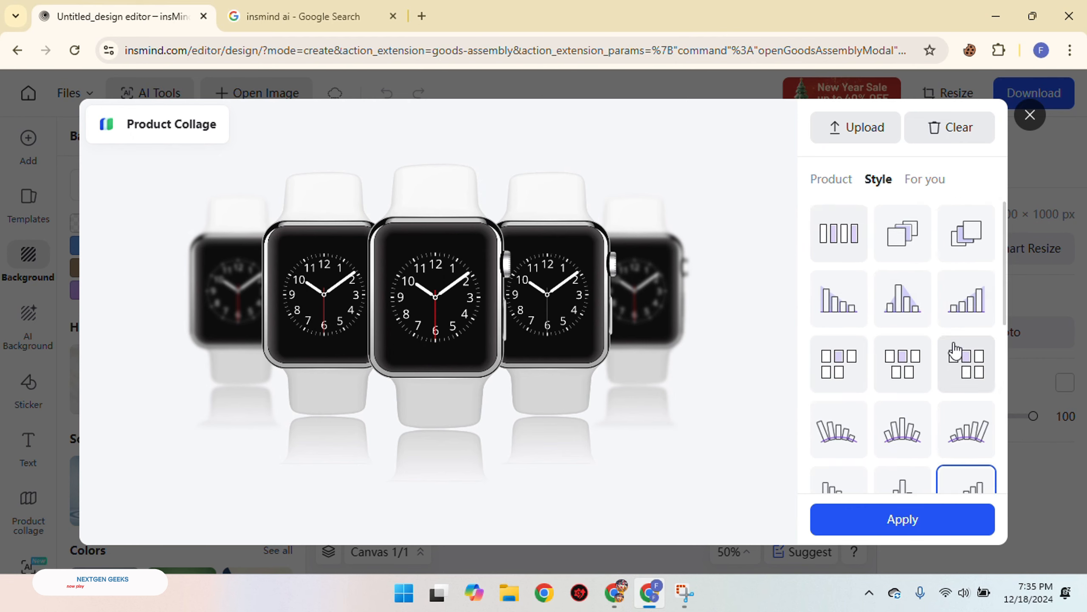
pyautogui.click(956, 351)
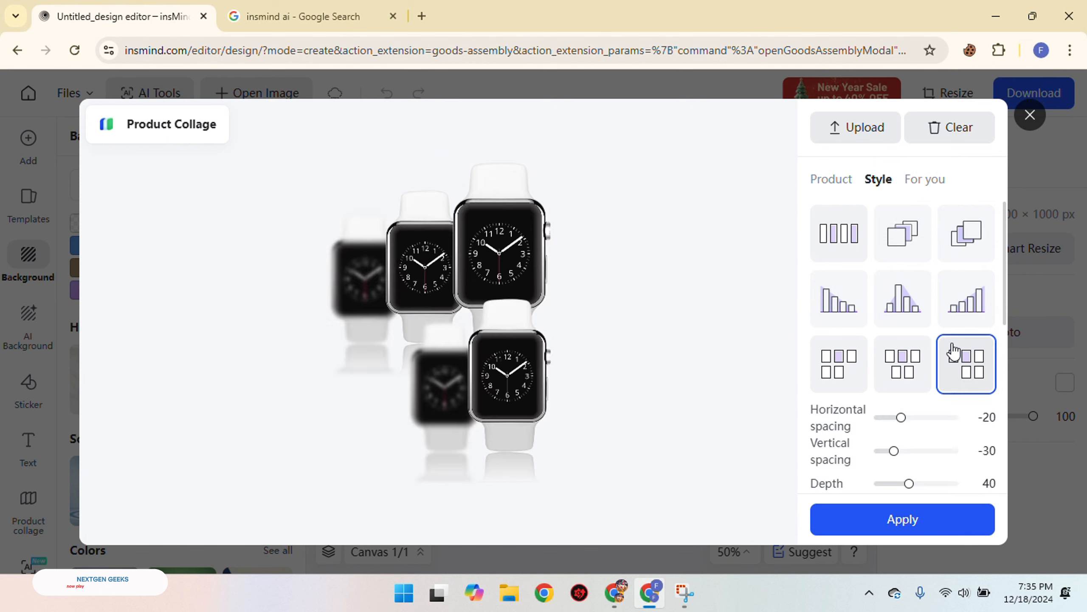
pyautogui.click(846, 259)
pyautogui.click(886, 247)
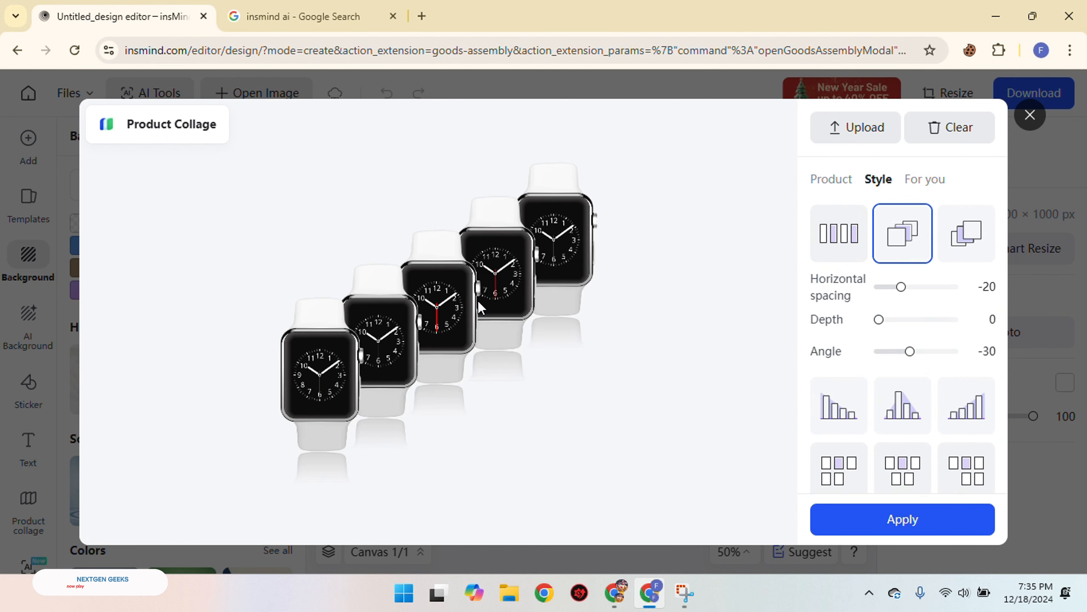
pyautogui.click(965, 244)
pyautogui.click(904, 235)
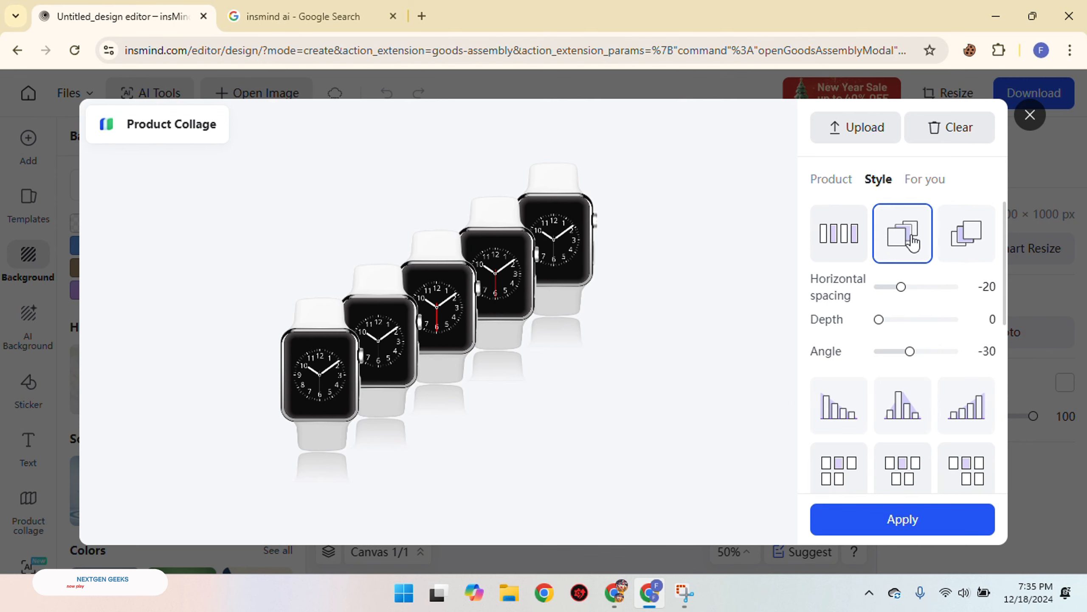
# Try the uncurved descending, centre-peaked and ascending layout styles on the watch collage
pyautogui.scroll(-4, 903, 246)
pyautogui.click(831, 256)
pyautogui.click(896, 248)
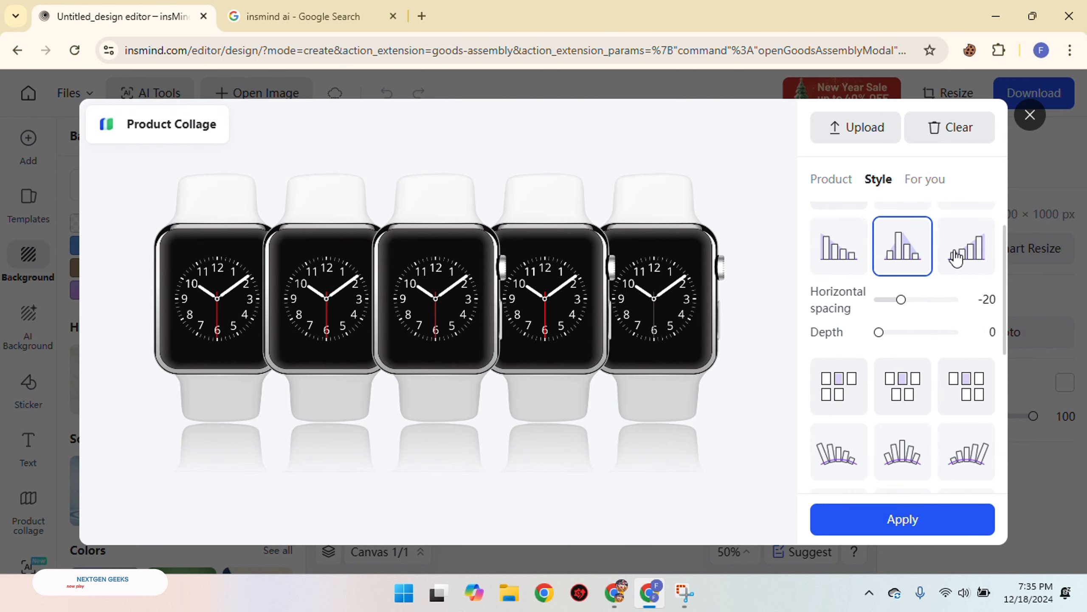
pyautogui.click(965, 248)
pyautogui.scroll(-4, 937, 271)
pyautogui.scroll(-2, 937, 270)
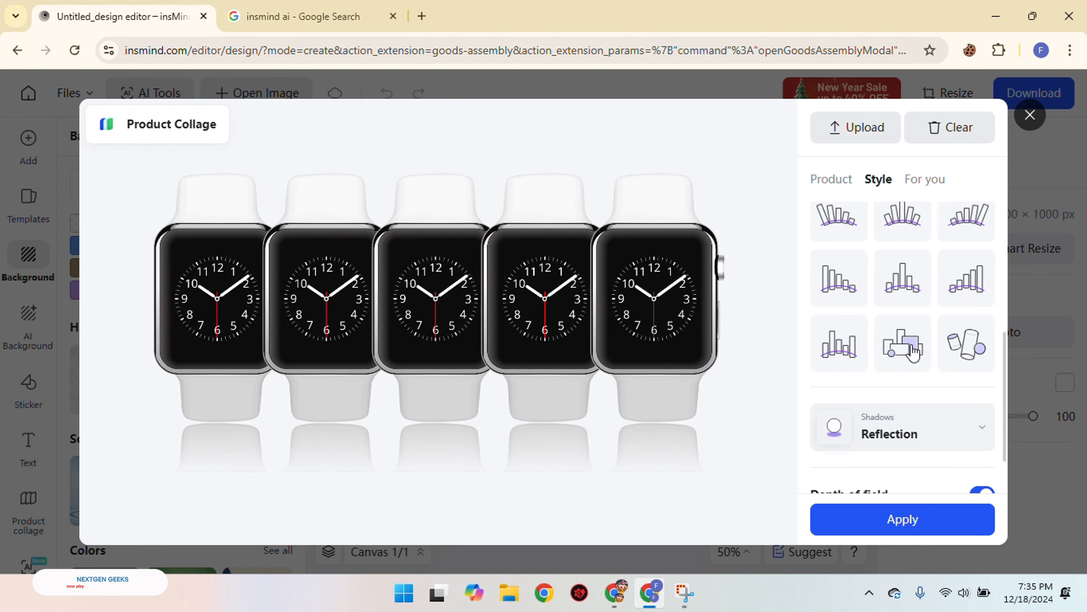
# Preview the overlapping-blocks, randomly tilted and curved bar layout styles on the watch collage
pyautogui.click(914, 353)
pyautogui.click(958, 364)
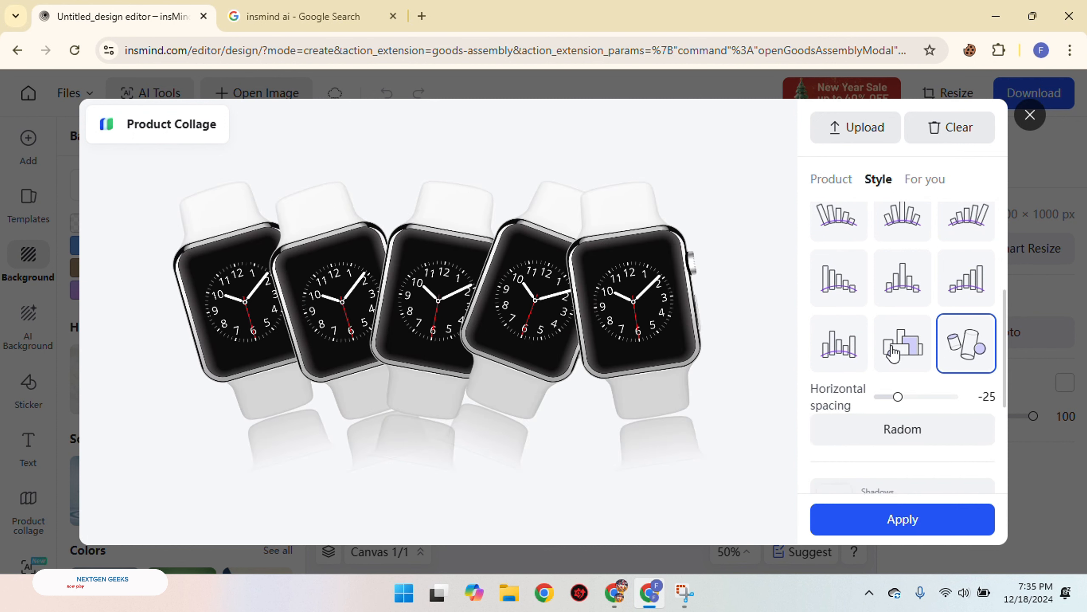
pyautogui.click(833, 356)
pyautogui.click(822, 286)
pyautogui.click(900, 283)
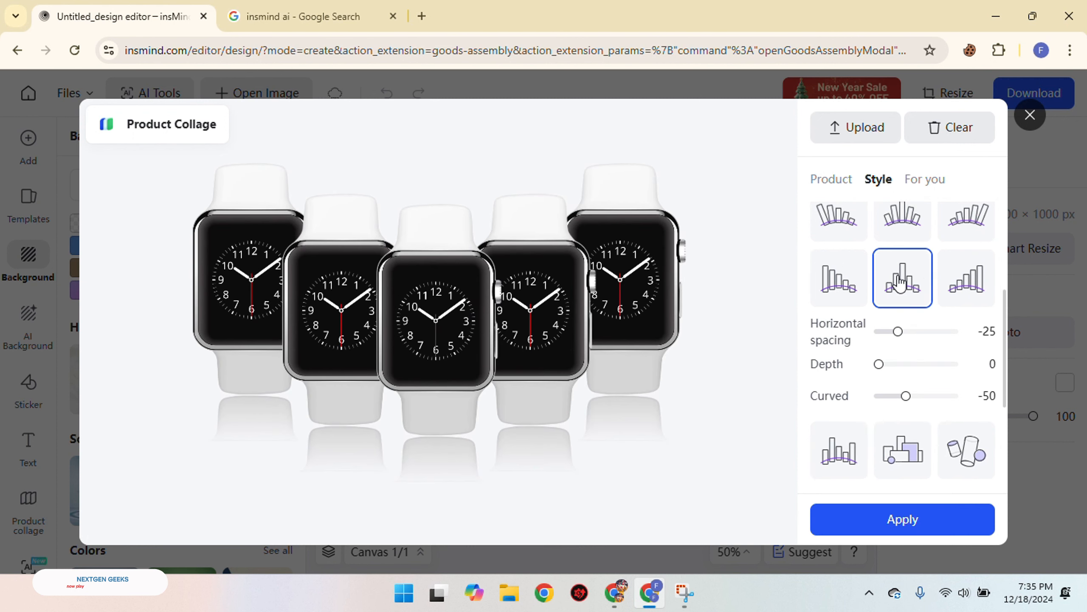
pyautogui.click(945, 280)
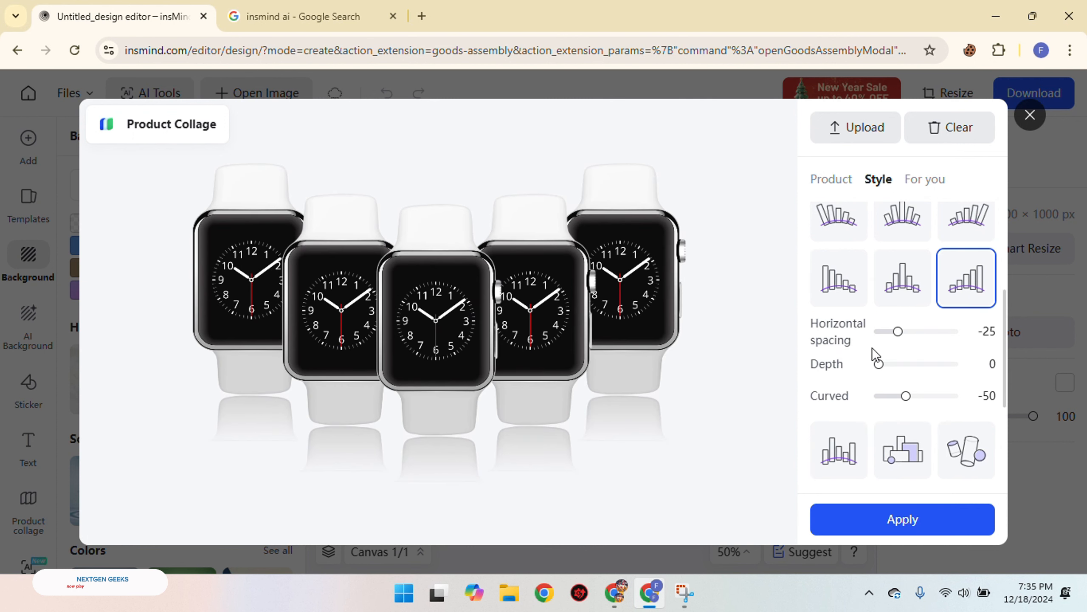
# Set the collage's horizontal spacing to 35 and switch to the randomly tilted layout style
pyautogui.moveTo(899, 333); pyautogui.dragTo(943, 333)
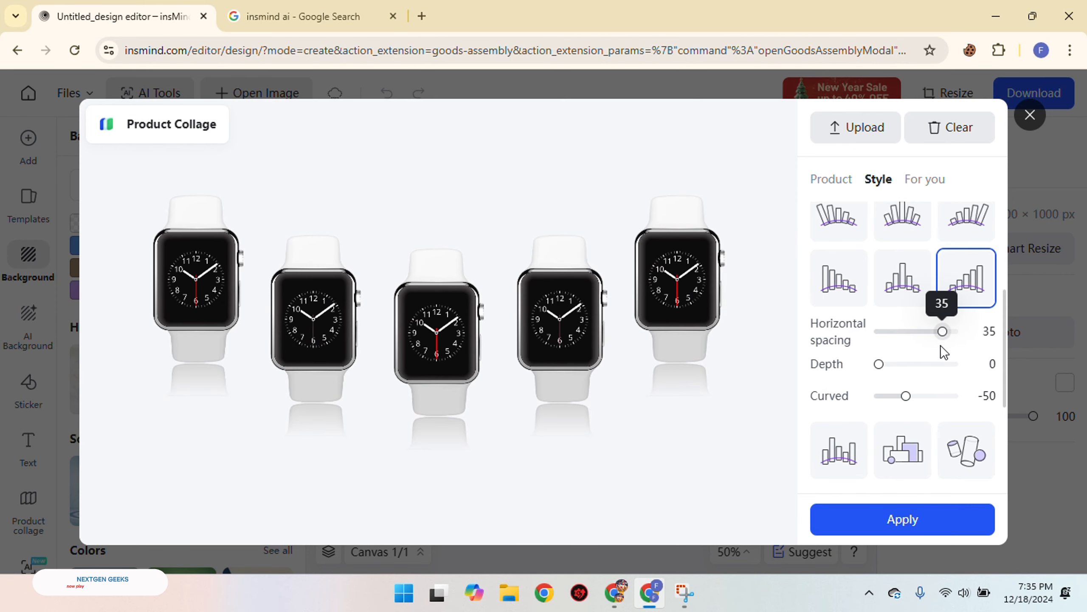
pyautogui.moveTo(880, 365); pyautogui.dragTo(922, 398)
pyautogui.click(967, 450)
pyautogui.scroll(-3, 942, 365)
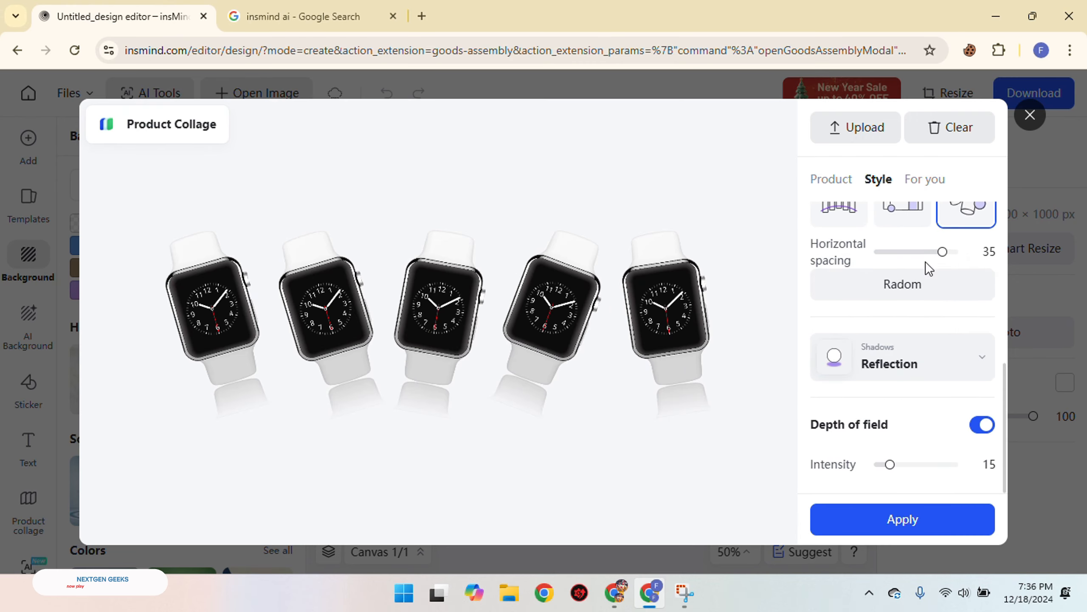
# Set the collage's horizontal spacing to -20 and its reflection shadow's distance to 81 and end to 17
pyautogui.moveTo(944, 255); pyautogui.dragTo(903, 287)
pyautogui.scroll(3, 918, 328)
pyautogui.scroll(-3, 891, 396)
pyautogui.click(895, 364)
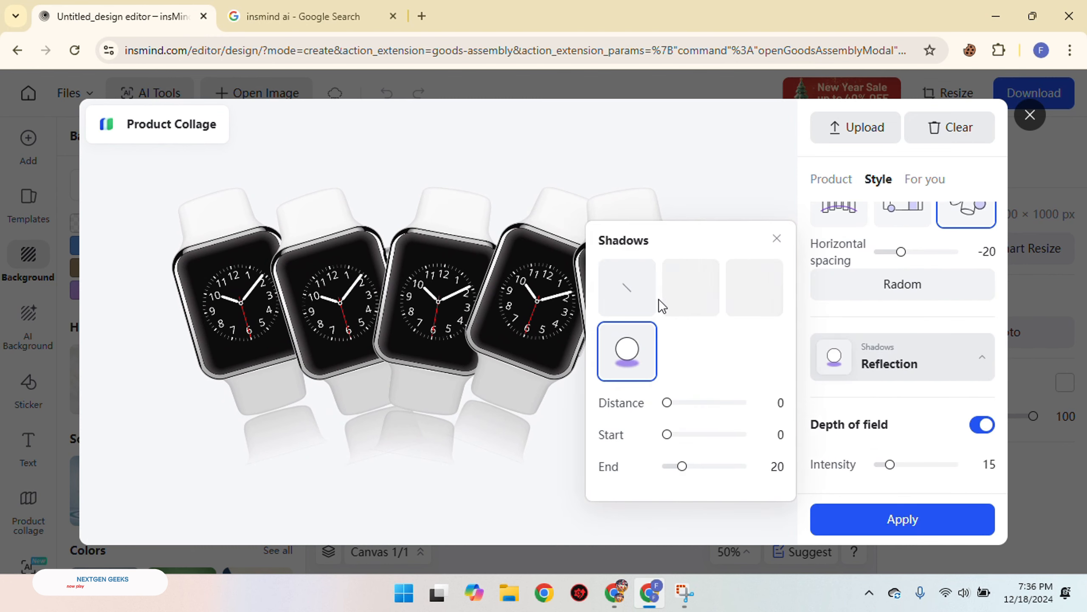
pyautogui.moveTo(667, 403); pyautogui.dragTo(728, 403)
pyautogui.moveTo(667, 435); pyautogui.dragTo(680, 473)
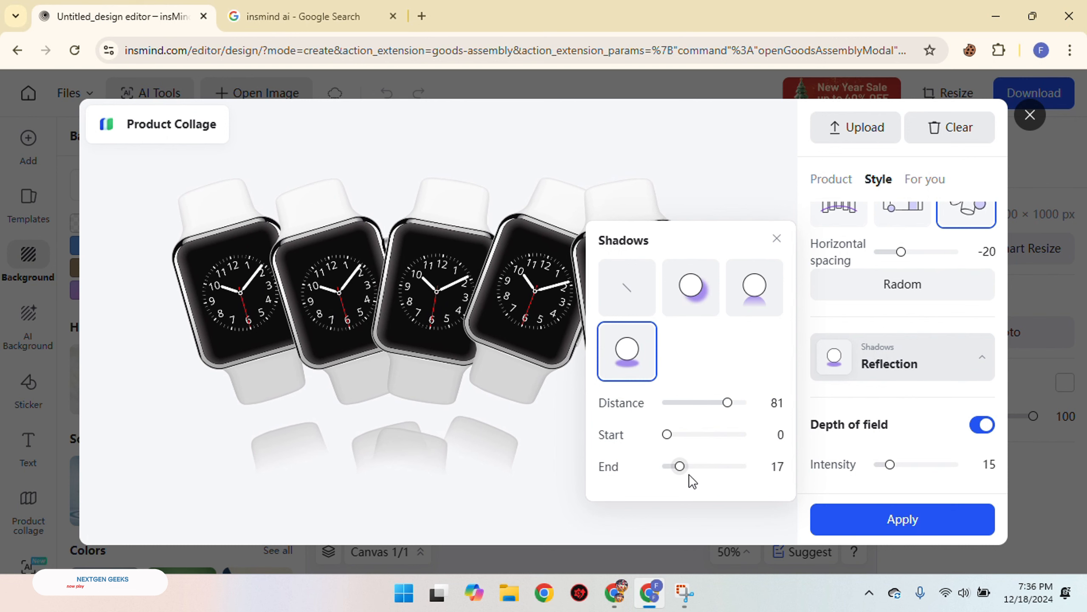
# Switch the watch collage to the curved bar layout style with the centre watch standing highest
pyautogui.scroll(1, 913, 292)
pyautogui.scroll(1, 914, 291)
pyautogui.click(907, 295)
pyautogui.click(839, 286)
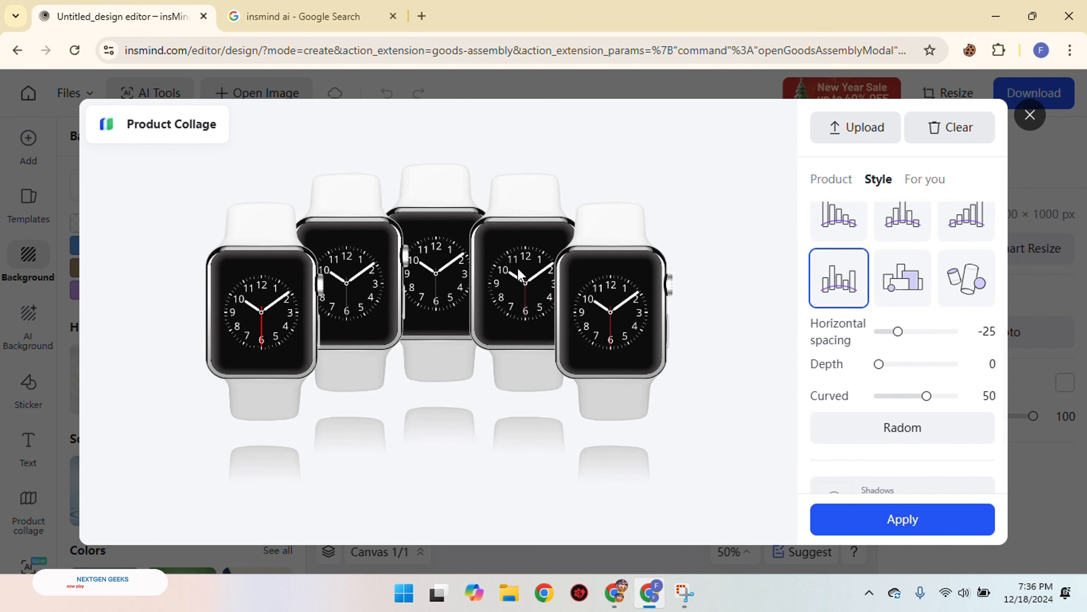
# Give the collage a Basics shadow with distance 21, angle 49 and blur 17
pyautogui.scroll(-2, 890, 287)
pyautogui.scroll(-2, 898, 362)
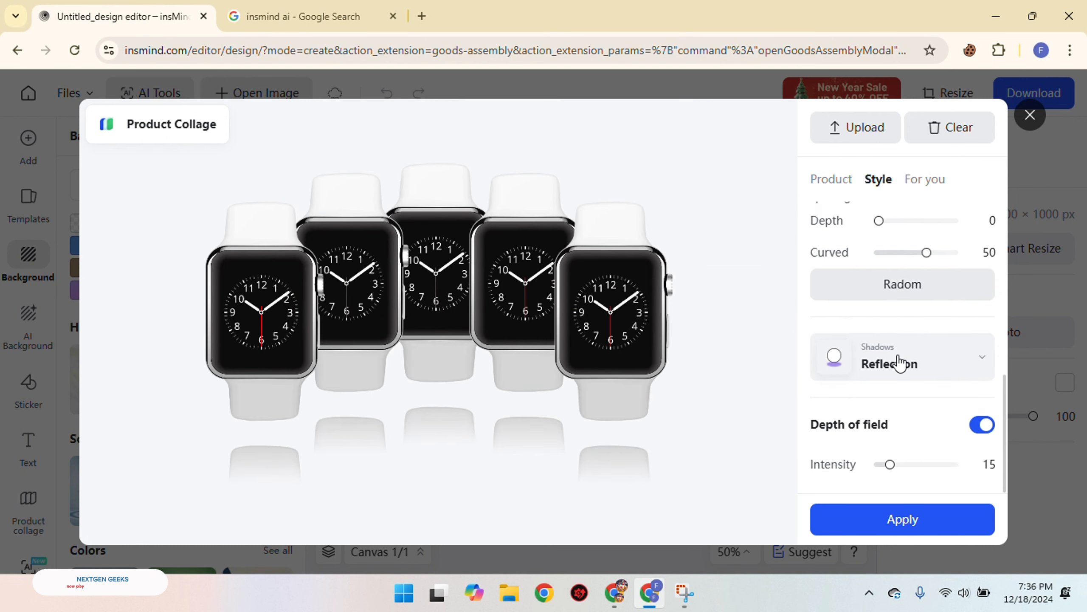
pyautogui.click(820, 369)
pyautogui.click(681, 303)
pyautogui.moveTo(674, 339)
pyautogui.mouseDown()
pyautogui.moveTo(693, 341)
pyautogui.moveTo(684, 341)
pyautogui.mouseUp()
pyautogui.moveTo(723, 373); pyautogui.dragTo(710, 378)
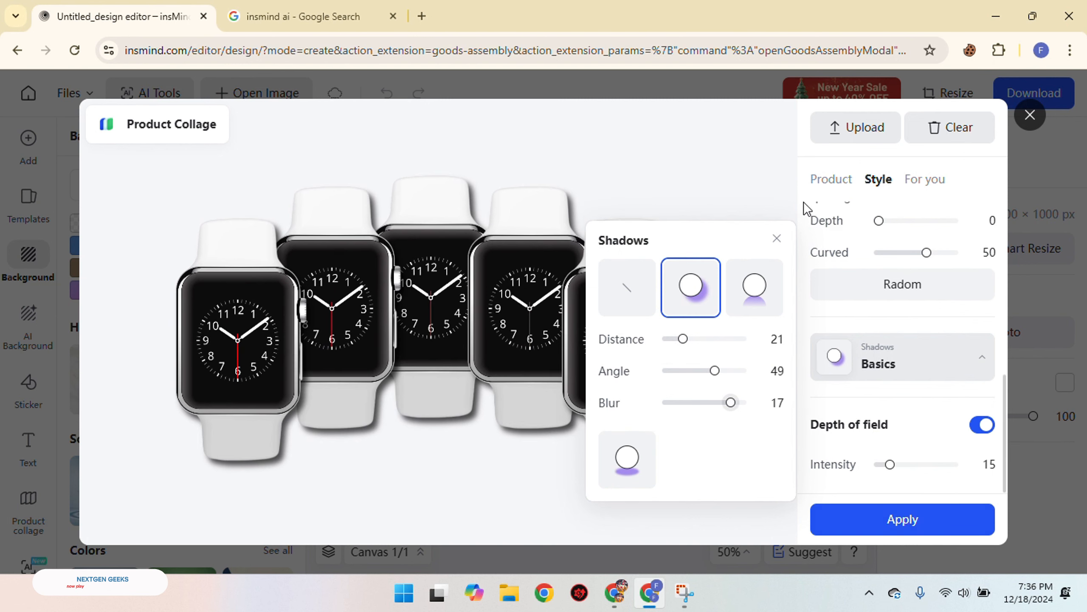
pyautogui.click(776, 239)
# Apply the finished watch collage to the canvas
pyautogui.scroll(5, 913, 364)
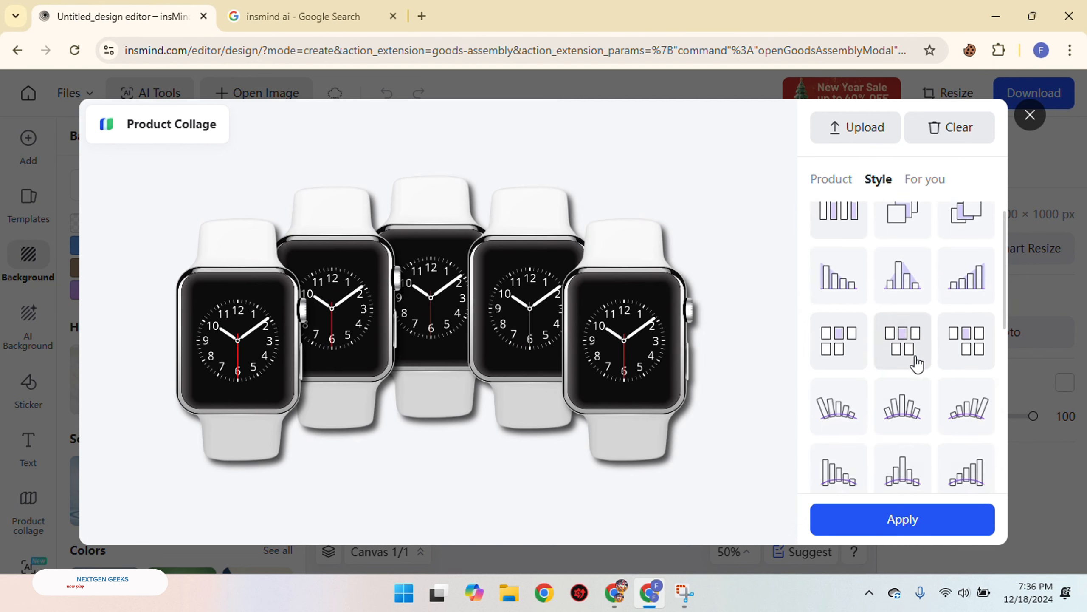
pyautogui.scroll(-5, 891, 343)
pyautogui.scroll(-1, 906, 510)
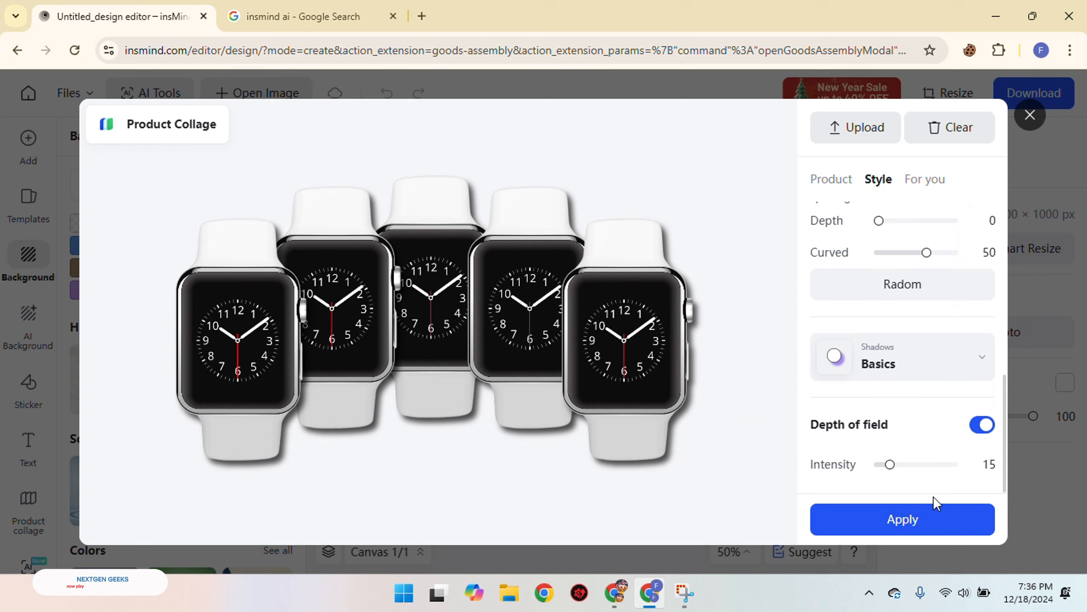
pyautogui.click(906, 520)
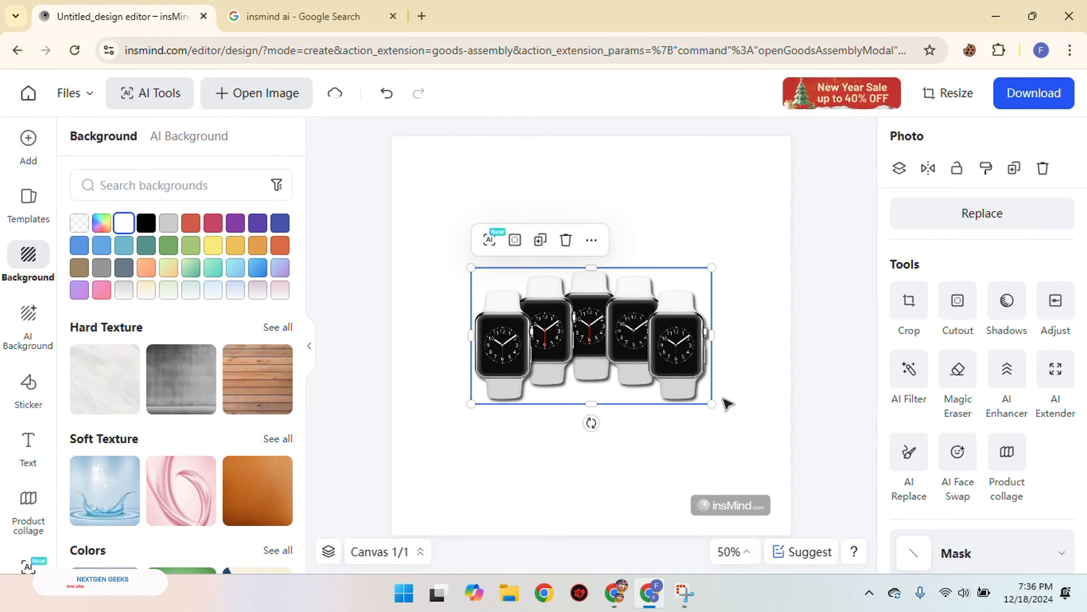
# Enlarge the watch collage to most of the canvas width and reposition it near the middle
pyautogui.moveTo(712, 404); pyautogui.dragTo(811, 460)
pyautogui.moveTo(724, 442); pyautogui.dragTo(673, 393)
pyautogui.moveTo(760, 416); pyautogui.dragTo(748, 400)
# Apply the green gradient background from the Colors category and move the watch collage slightly down
pyautogui.scroll(-7, 201, 381)
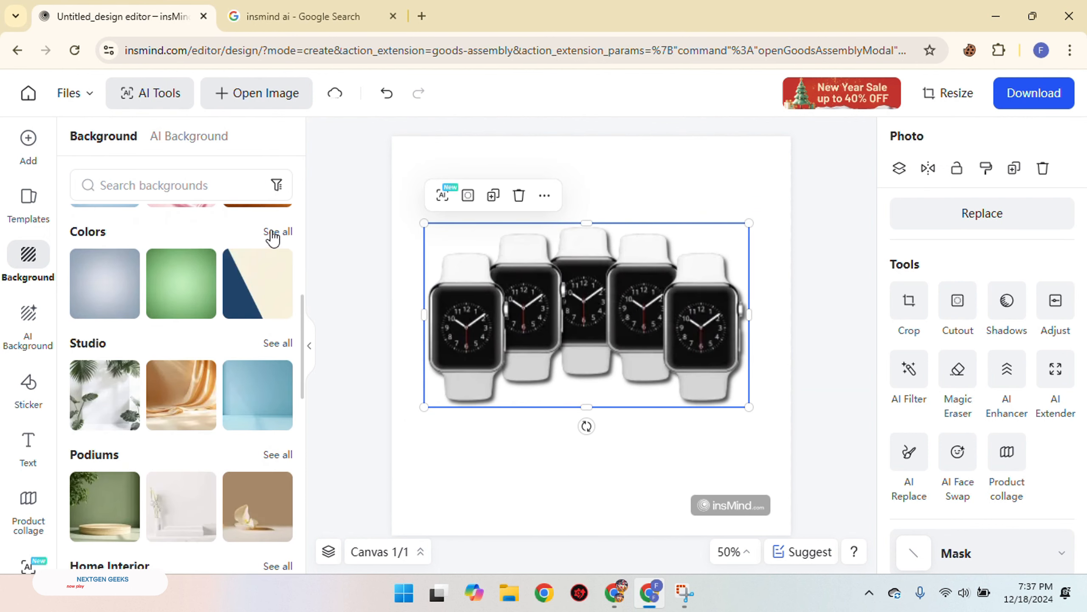
pyautogui.click(276, 232)
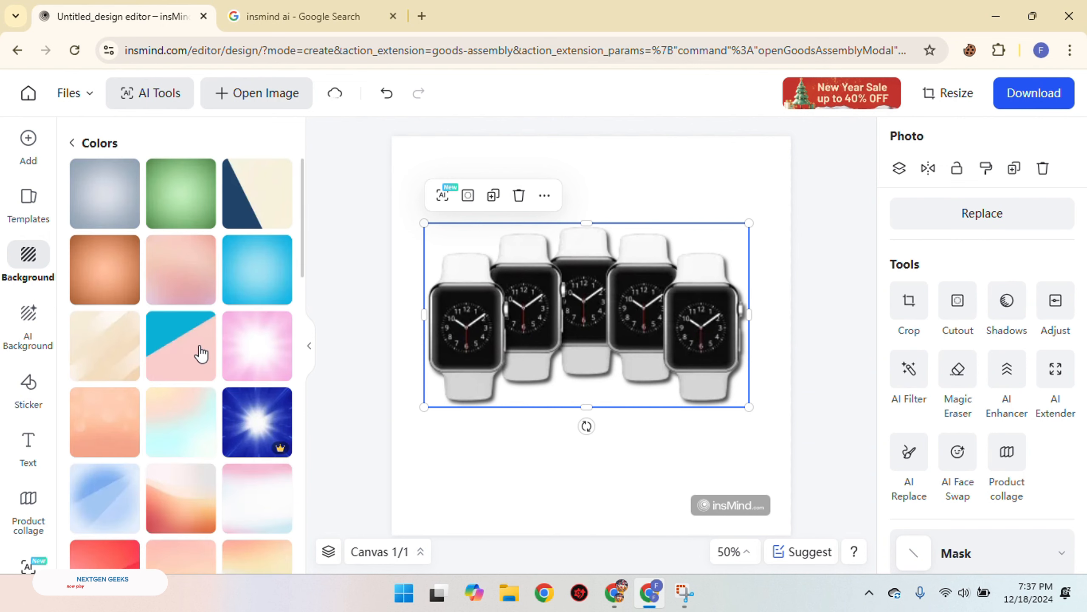
pyautogui.scroll(-2, 206, 347)
pyautogui.scroll(-12, 215, 336)
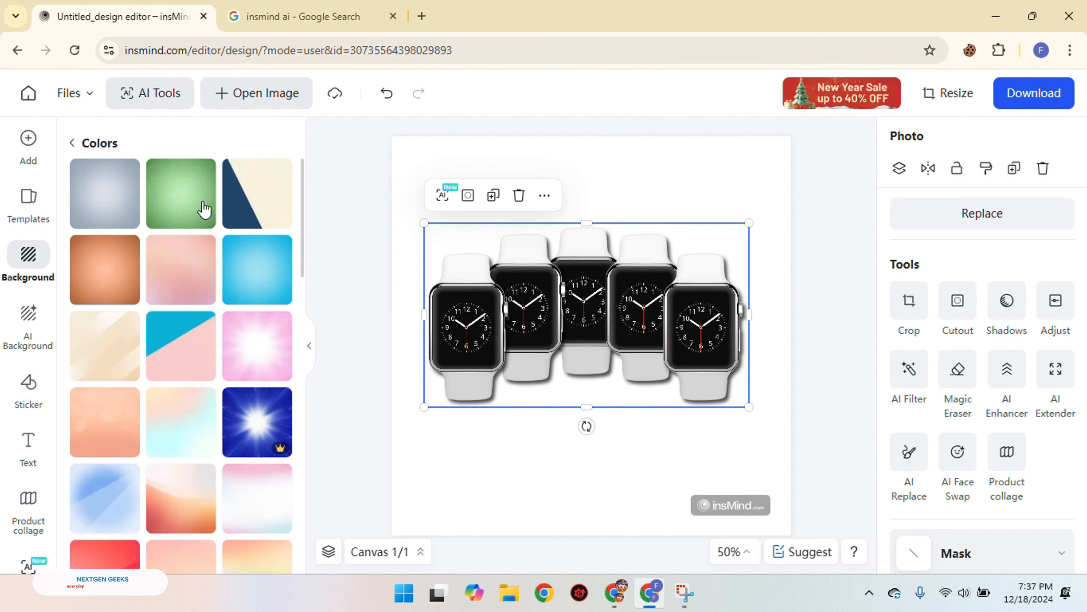
pyautogui.click(204, 209)
pyautogui.moveTo(600, 340); pyautogui.dragTo(597, 370)
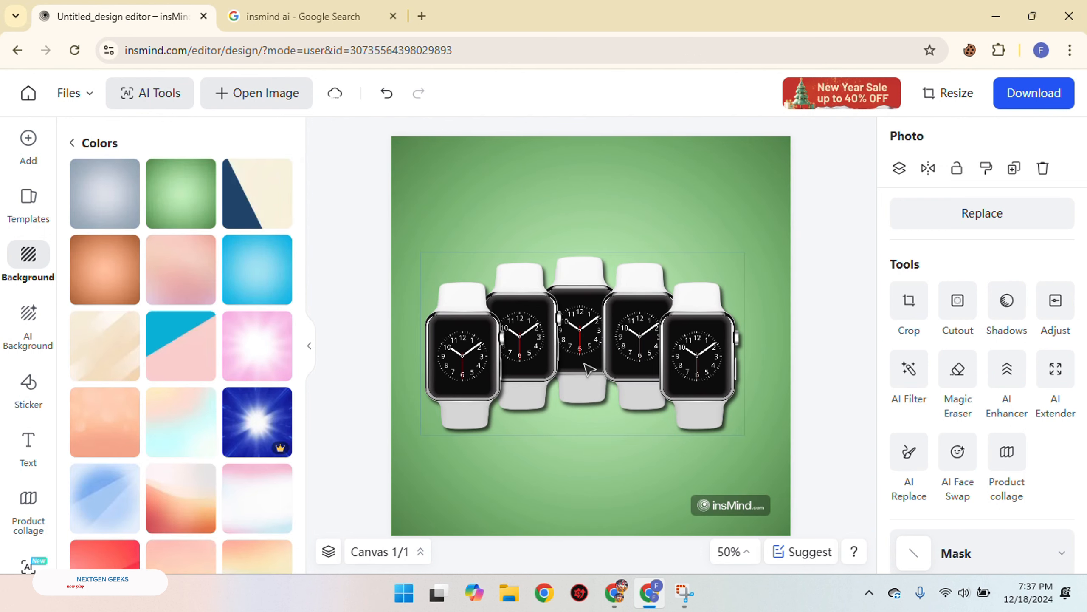
# Browse the Podiums backgrounds and apply the green scene with leaves and a round wooden podium
pyautogui.click(73, 144)
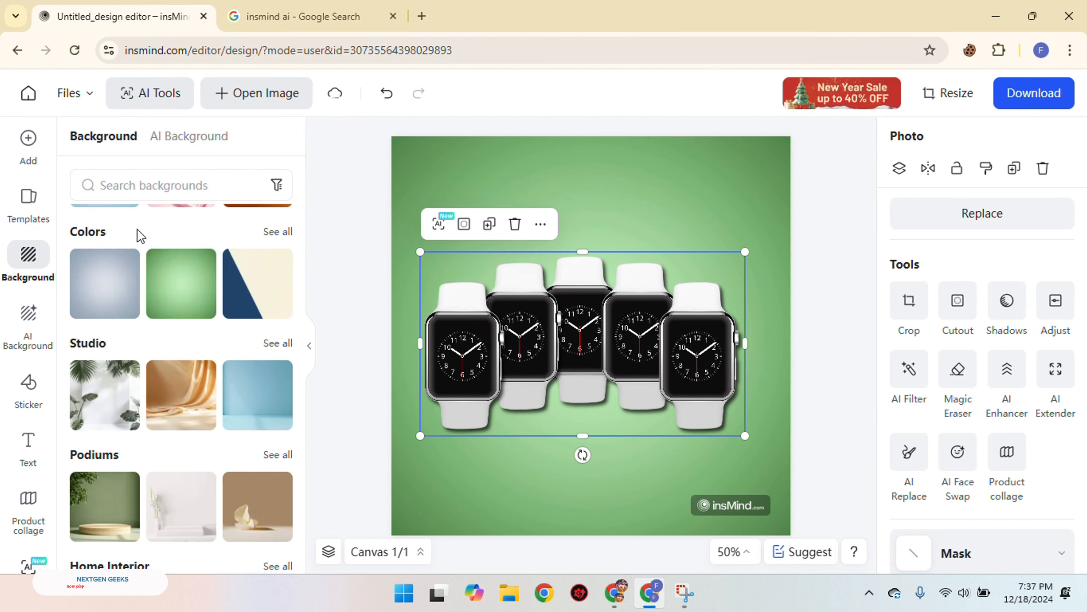
pyautogui.scroll(-3, 185, 296)
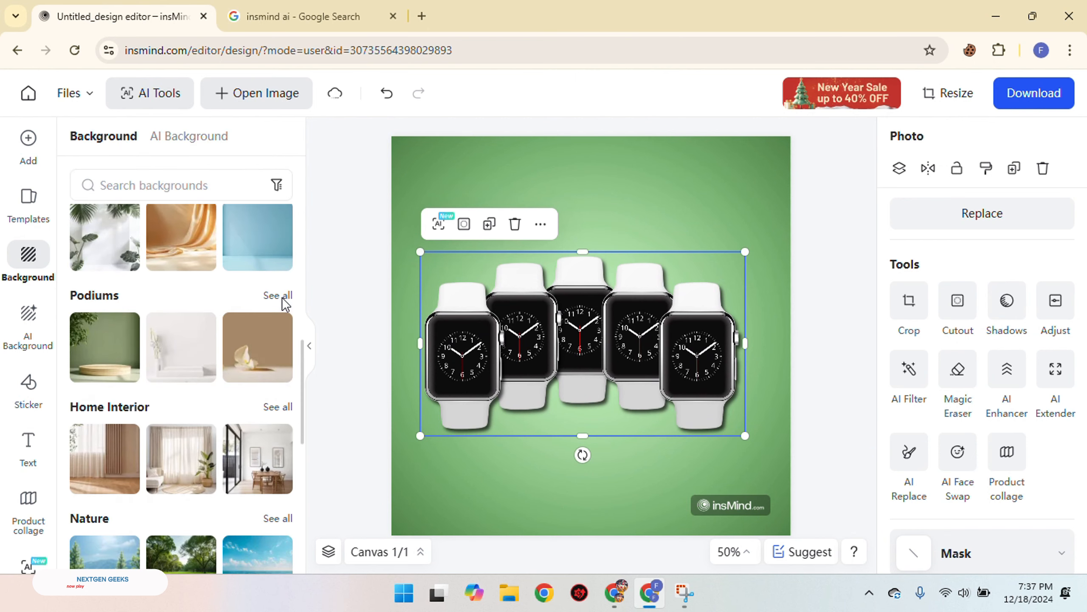
pyautogui.click(278, 296)
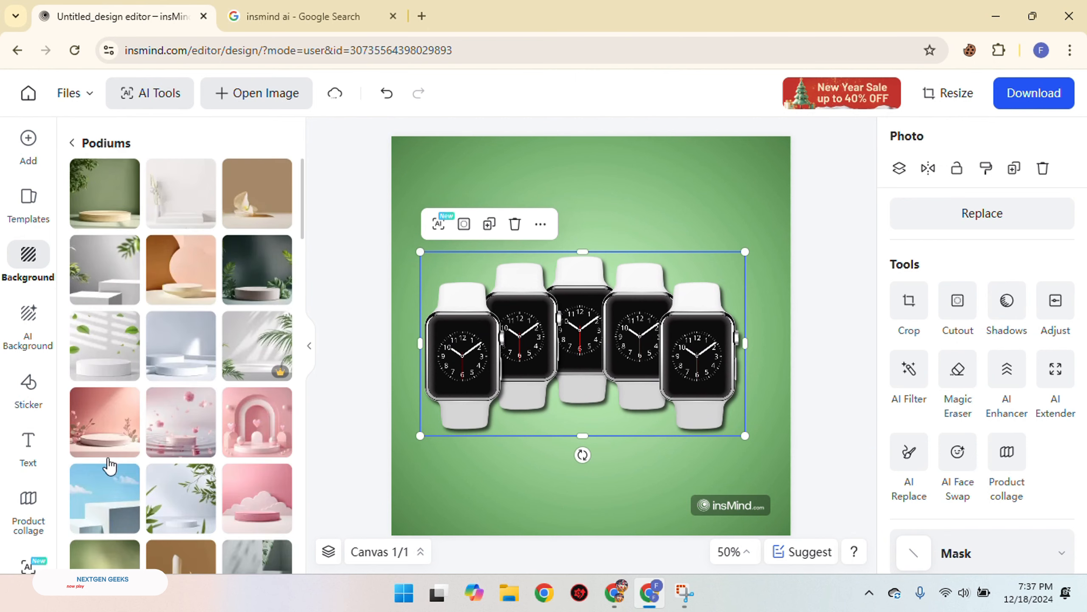
pyautogui.scroll(-8, 172, 489)
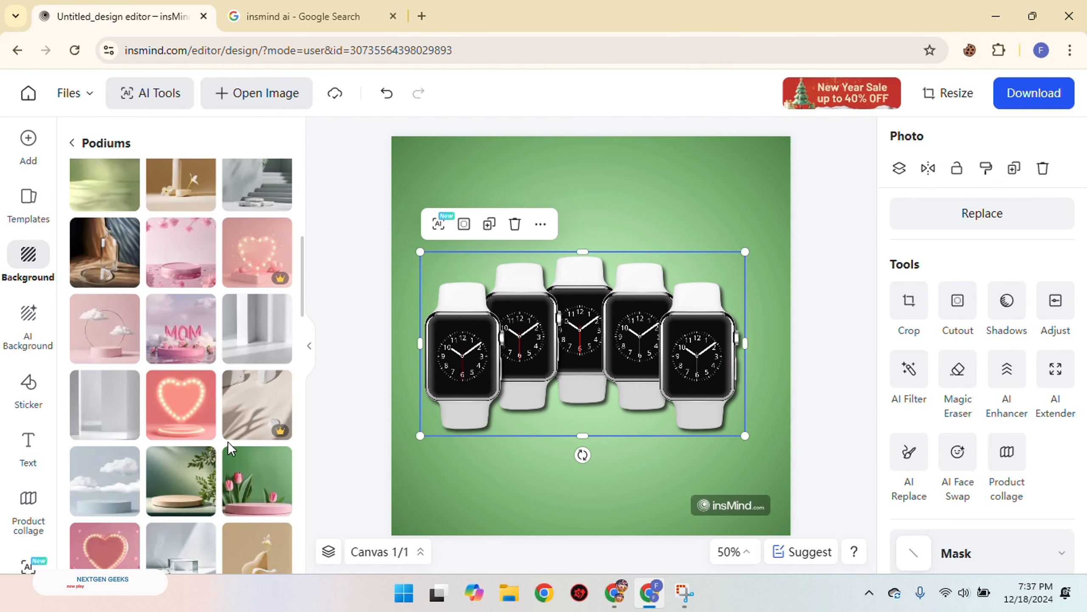
pyautogui.scroll(-3, 233, 452)
pyautogui.scroll(-3, 231, 474)
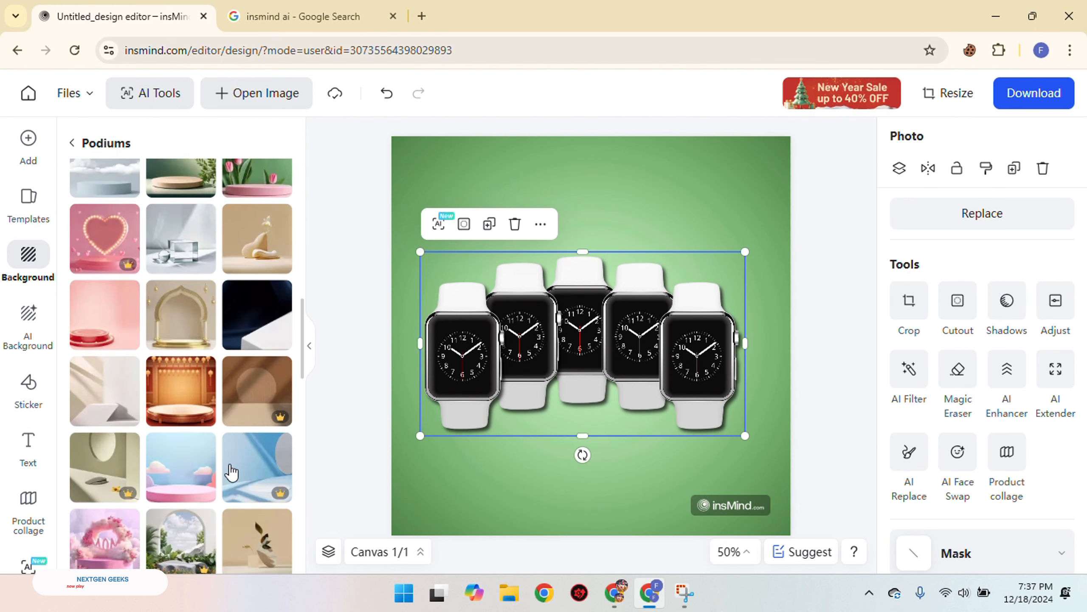
pyautogui.scroll(10, 206, 468)
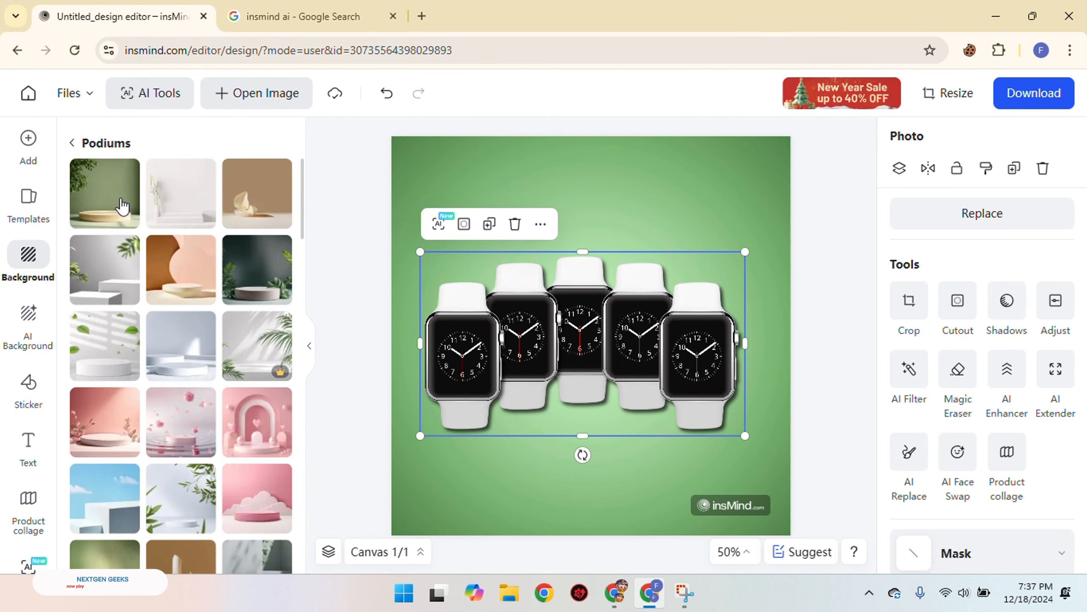
pyautogui.click(142, 225)
# Shrink the watch collage and centre it just above the wooden podium
pyautogui.moveTo(625, 335); pyautogui.dragTo(634, 356)
pyautogui.moveTo(750, 456); pyautogui.dragTo(704, 427)
pyautogui.moveTo(565, 377); pyautogui.dragTo(598, 385)
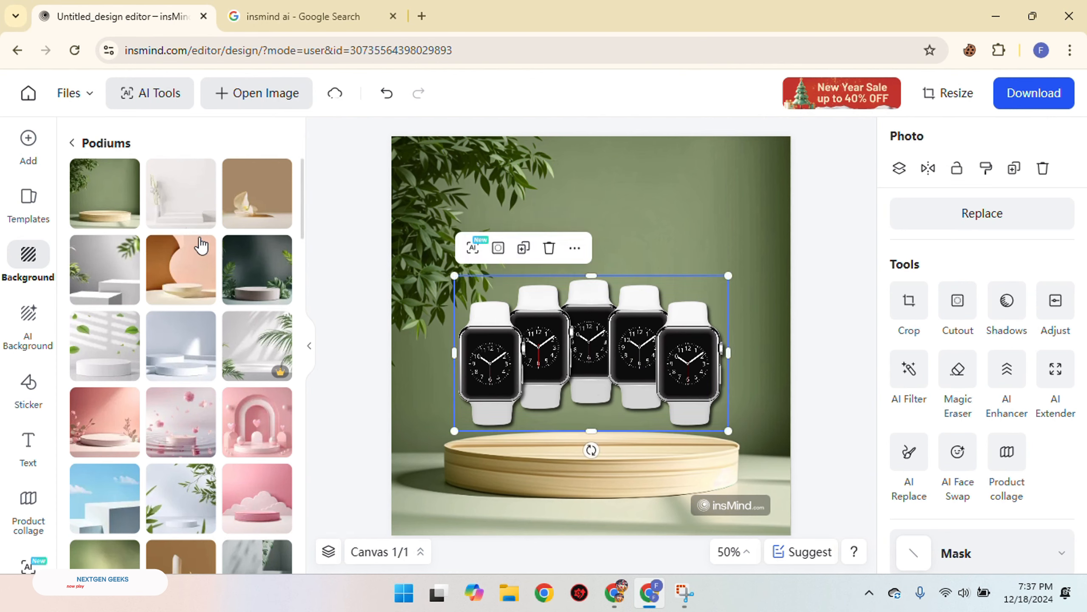
# Replace the podium scene with the plain light-blue wall and floor background from the Studio category
pyautogui.scroll(-2, 238, 329)
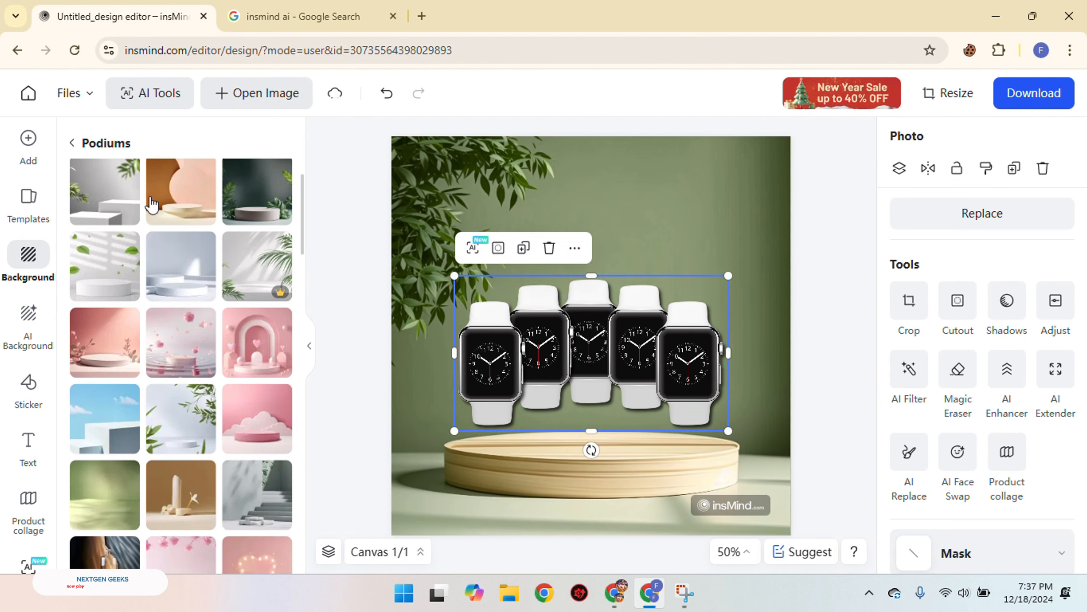
pyautogui.click(74, 143)
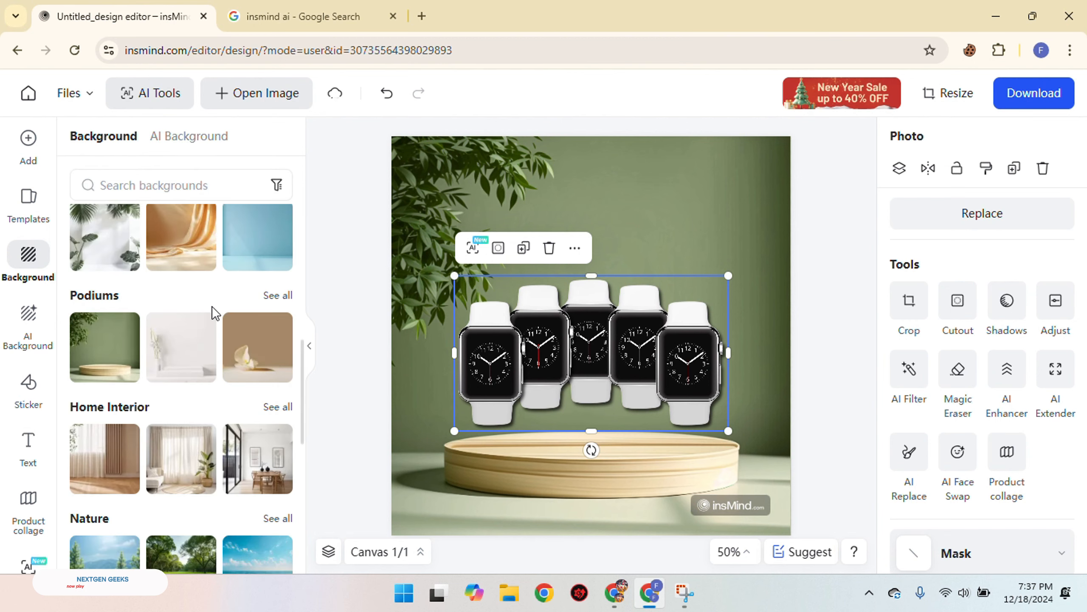
pyautogui.scroll(4, 297, 393)
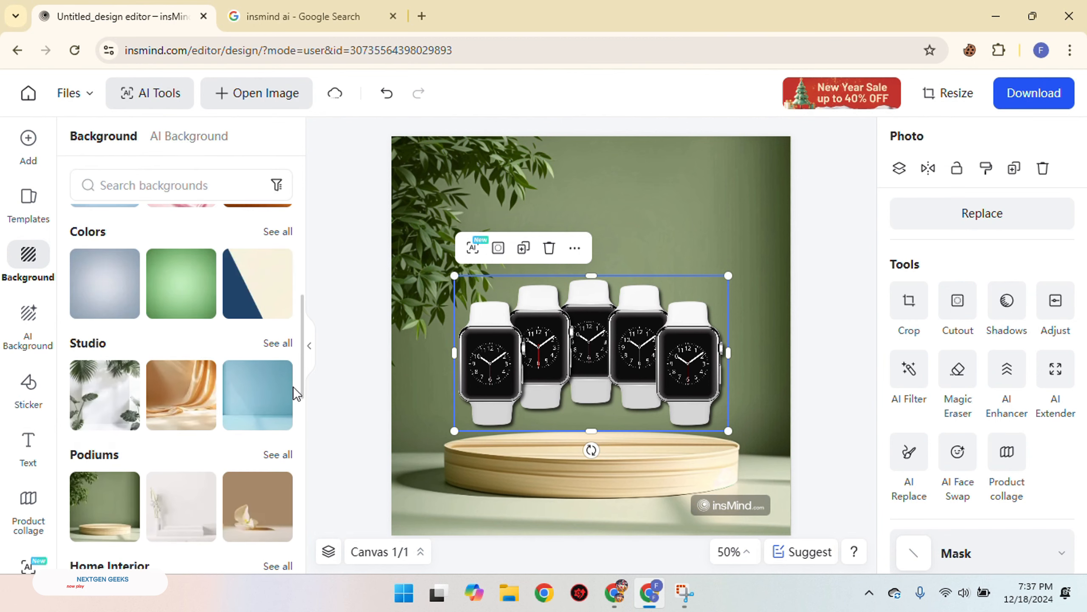
pyautogui.click(257, 400)
# Enlarge the watch collage to most of the canvas width and centre it over the blue floor line
pyautogui.moveTo(612, 417); pyautogui.dragTo(638, 432)
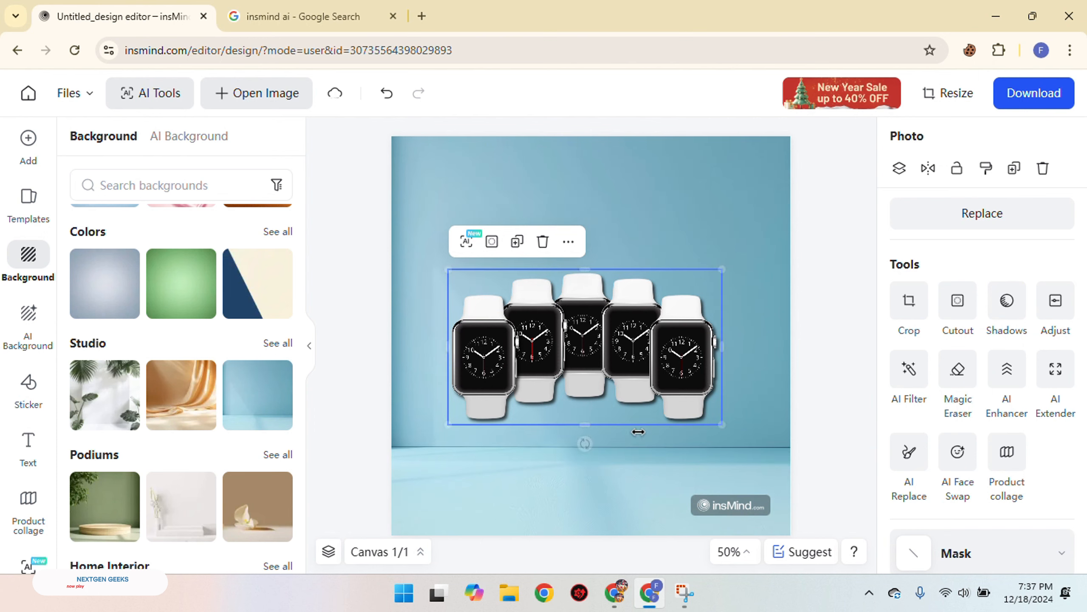
pyautogui.moveTo(723, 424); pyautogui.dragTo(747, 475)
pyautogui.moveTo(689, 406); pyautogui.dragTo(666, 409)
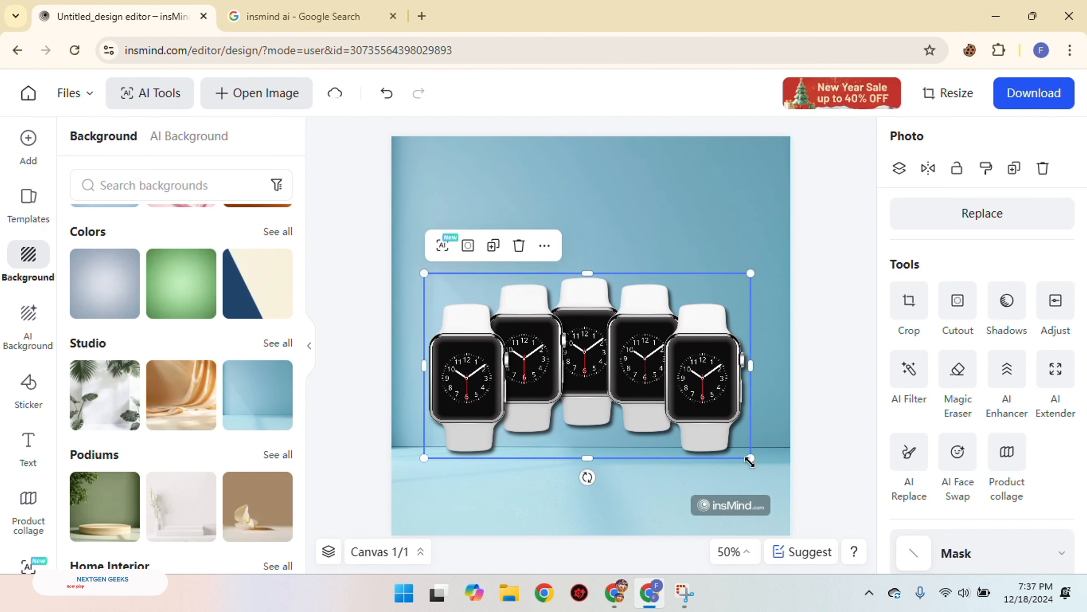
pyautogui.moveTo(750, 461); pyautogui.dragTo(768, 471)
pyautogui.moveTo(718, 431); pyautogui.dragTo(709, 430)
pyautogui.click(837, 318)
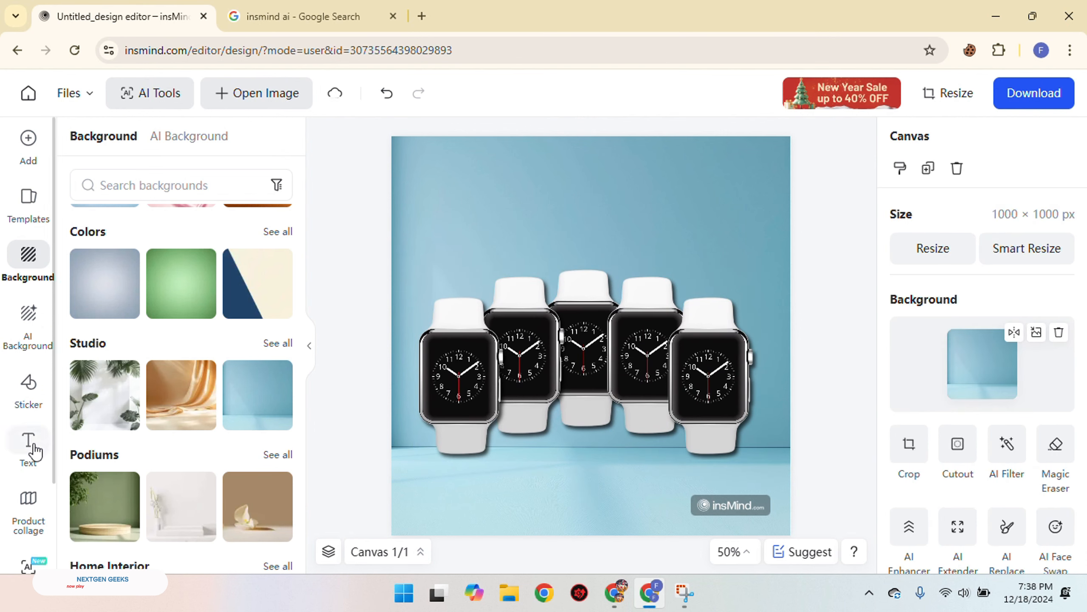
# Add the NEWS heading style from the Headings text collection to the canvas
pyautogui.scroll(-2, 11, 386)
pyautogui.scroll(2, 27, 428)
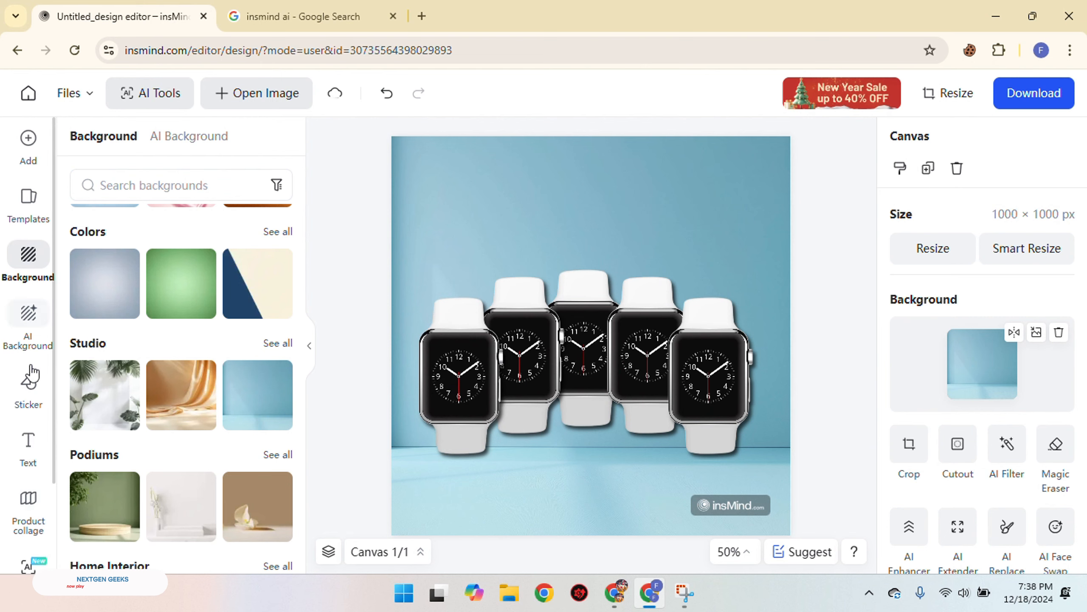
pyautogui.click(28, 444)
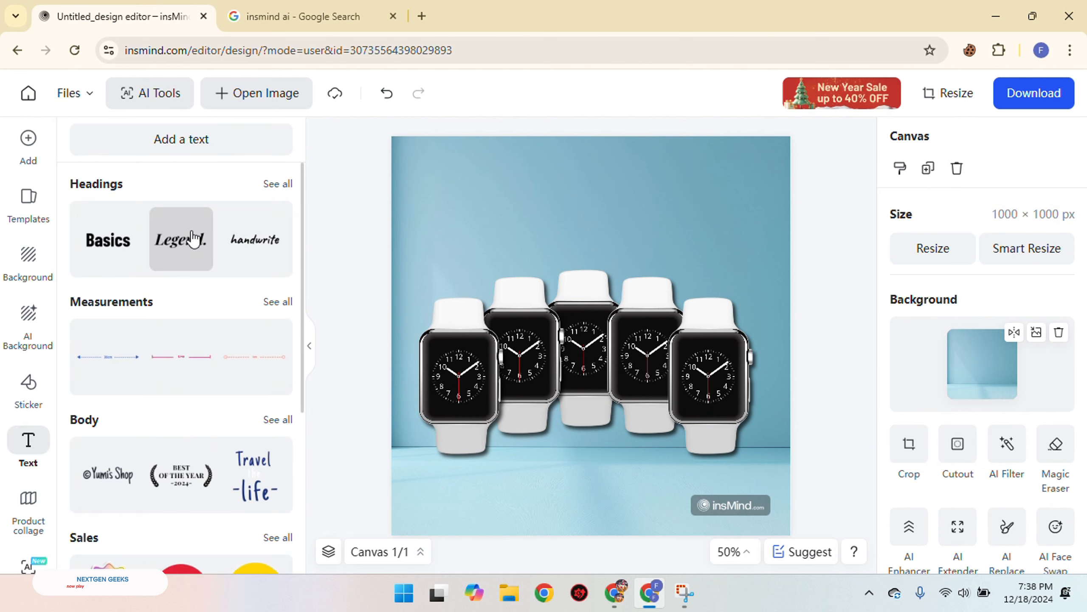
pyautogui.click(288, 188)
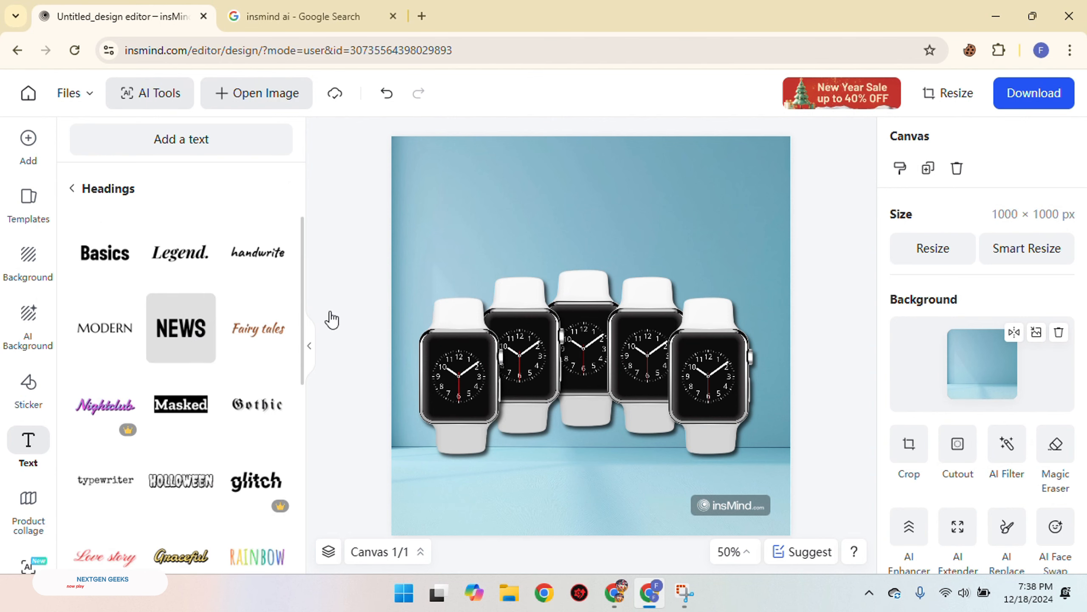
pyautogui.moveTo(332, 319); pyautogui.dragTo(590, 427)
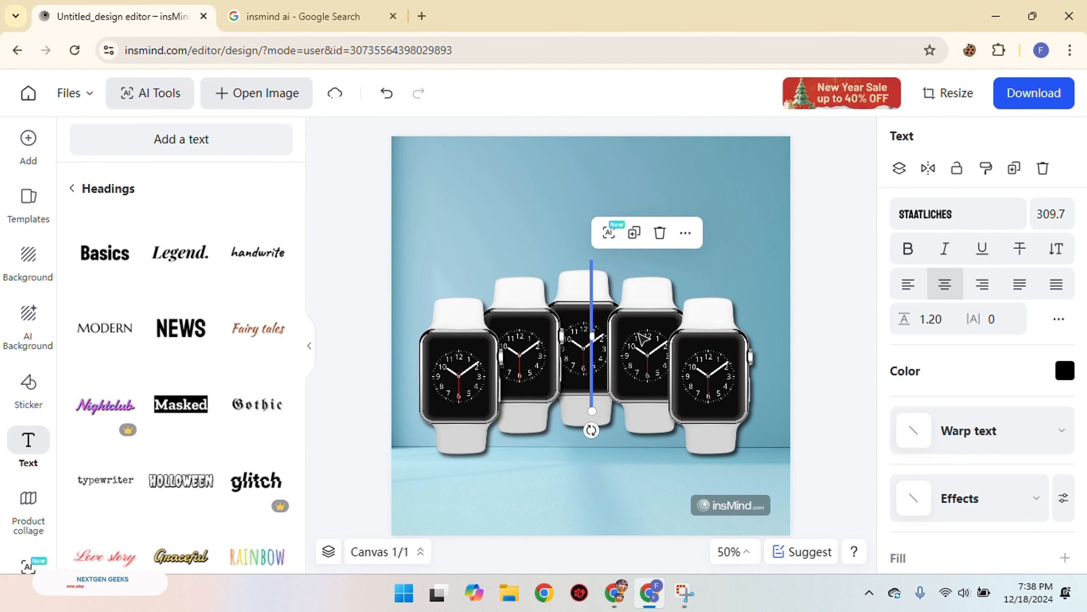
# Replace the heading's text with "SMART"
pyautogui.write('samart')
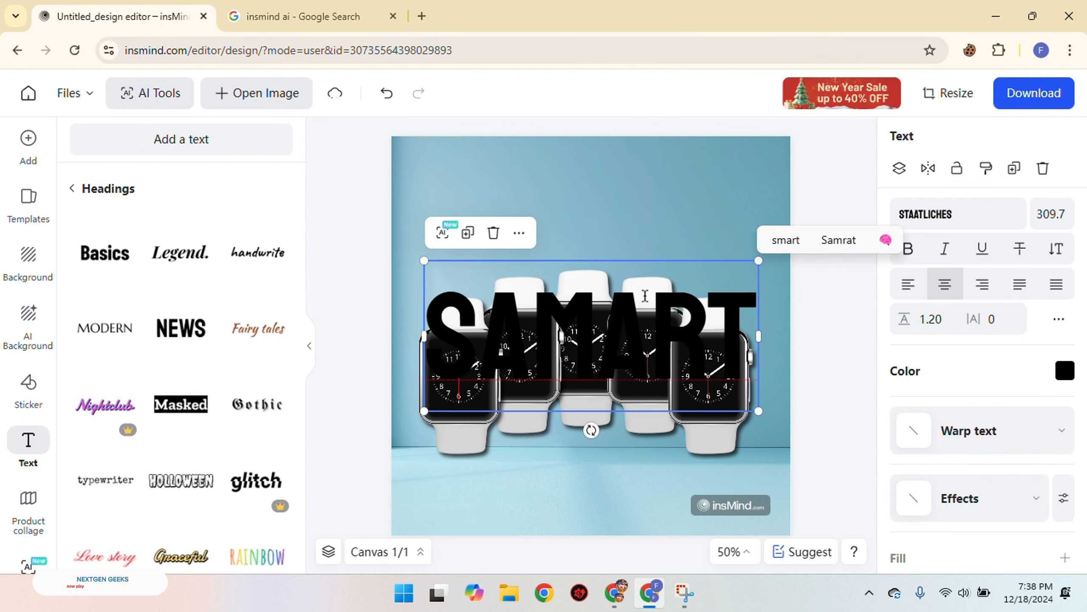
pyautogui.press('BackSpace')
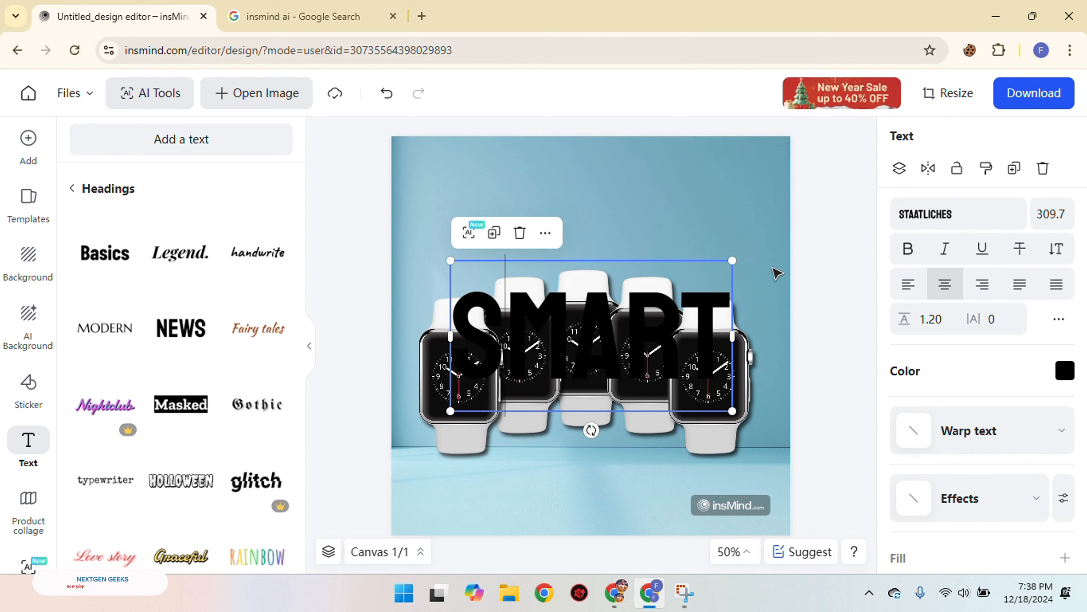
pyautogui.click(793, 262)
# Move the SMART heading above the watches and scale it down to a font size of 210.9
pyautogui.moveTo(668, 369); pyautogui.dragTo(724, 234)
pyautogui.doubleClick(724, 235)
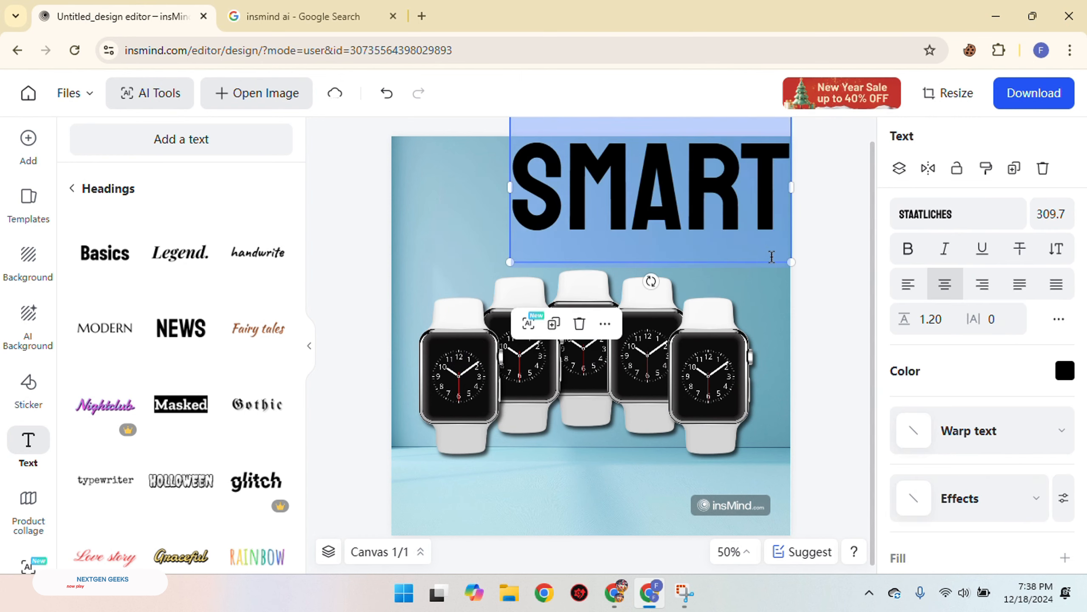
pyautogui.moveTo(795, 266); pyautogui.dragTo(703, 215)
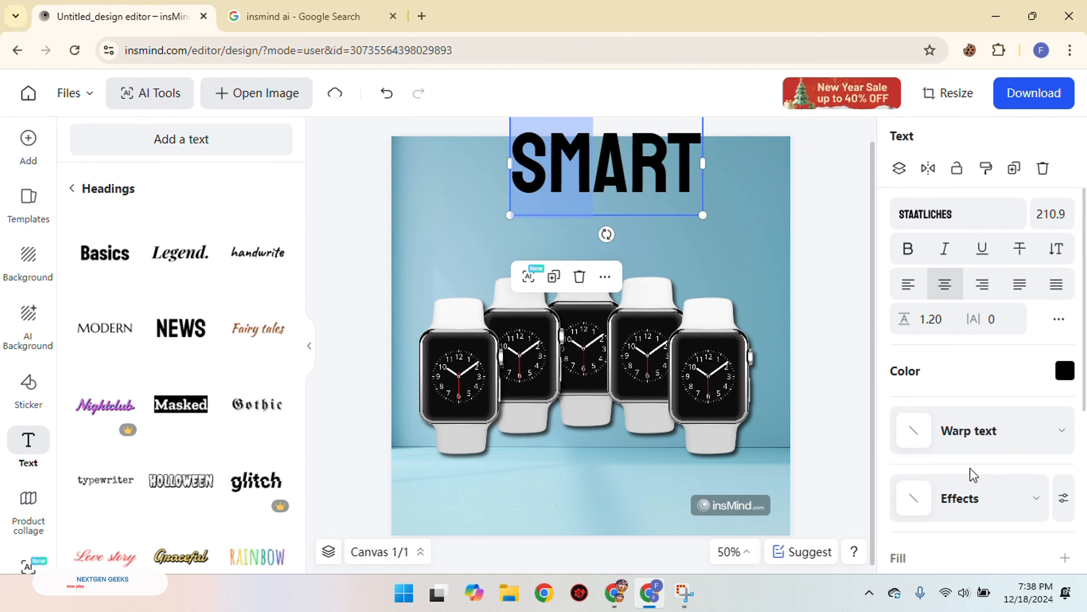
# Colour the SMART heading white (#ffffff) and place it in the canvas's upper right, fully inside the edges
pyautogui.click(1064, 371)
pyautogui.click(905, 279)
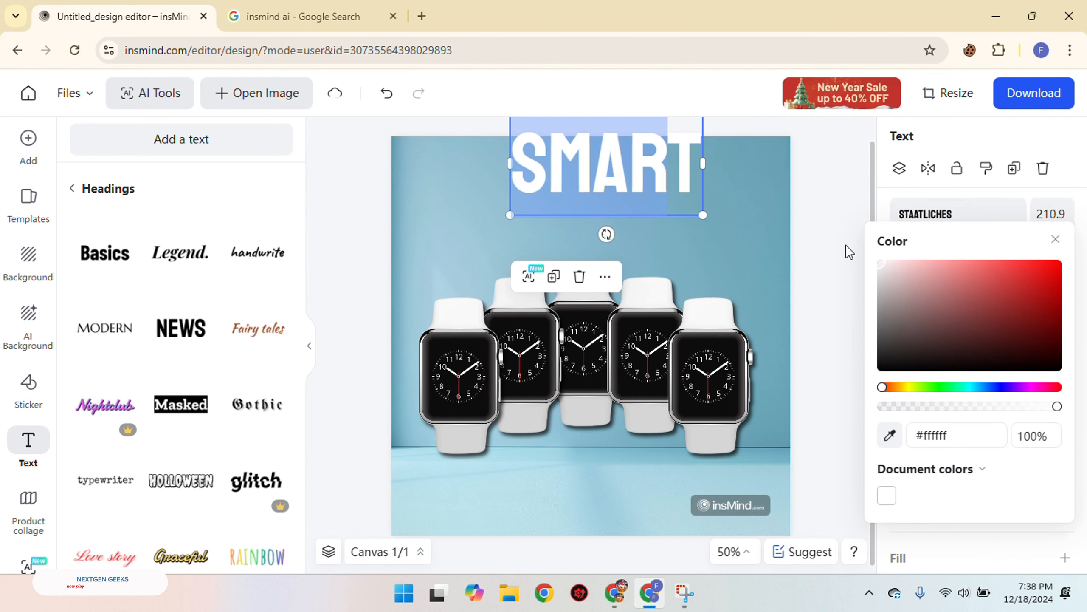
pyautogui.click(799, 248)
pyautogui.click(651, 172)
pyautogui.moveTo(686, 174); pyautogui.dragTo(743, 213)
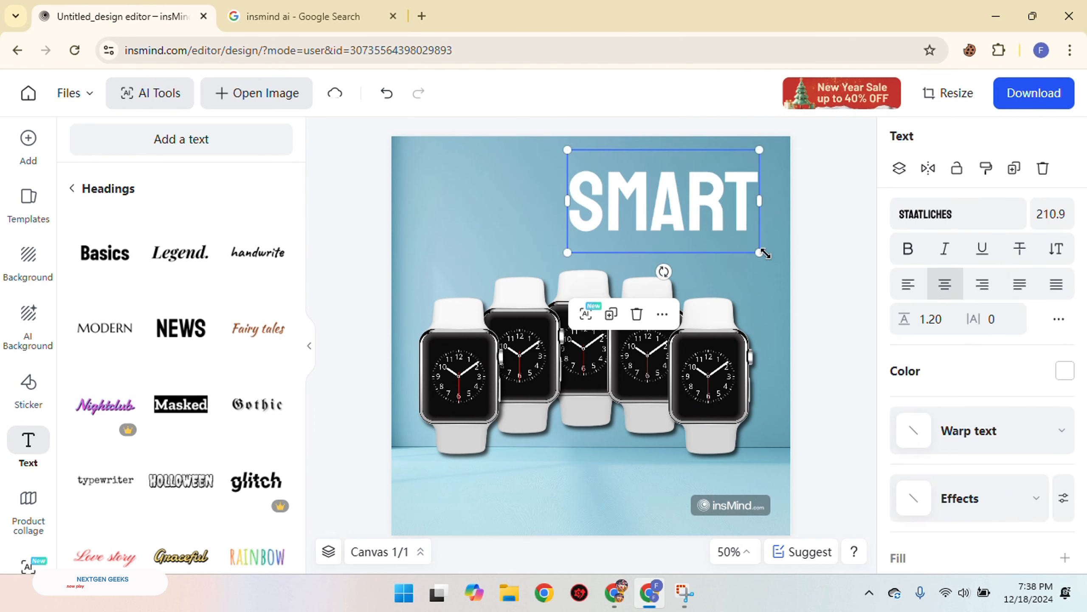
# Scale the SMART heading down to a font size of 147.4 and change its font to Bangers
pyautogui.moveTo(763, 252); pyautogui.dragTo(724, 204)
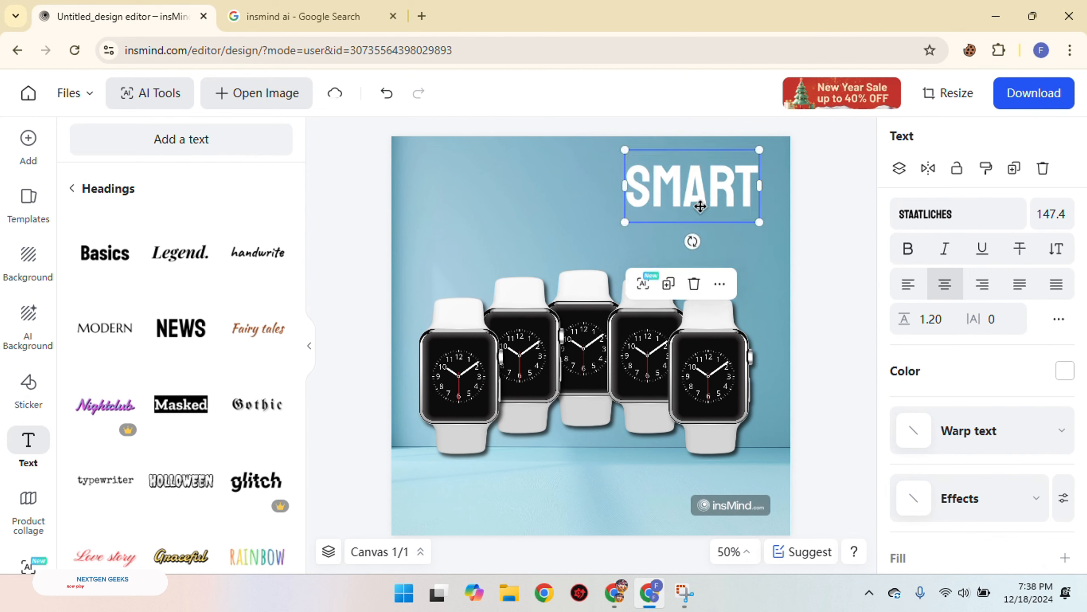
pyautogui.click(962, 210)
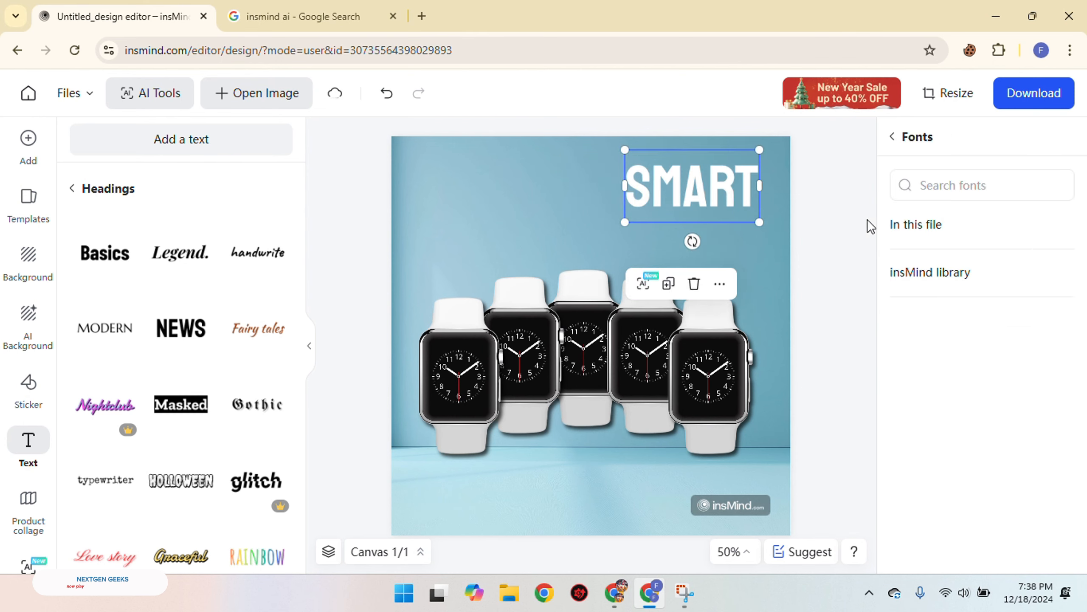
pyautogui.scroll(-2, 980, 383)
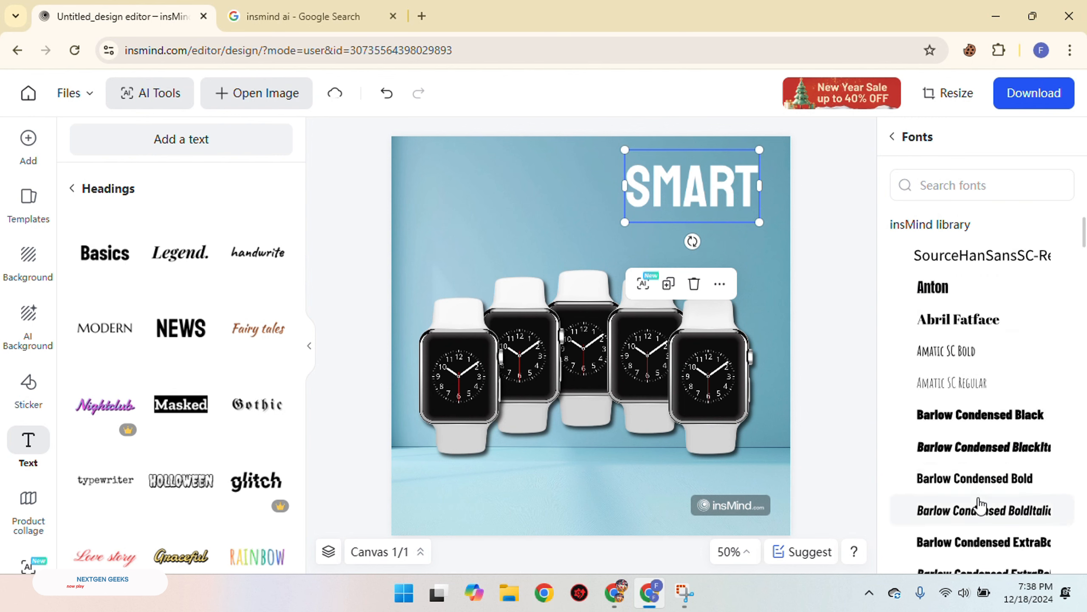
pyautogui.scroll(-6, 985, 454)
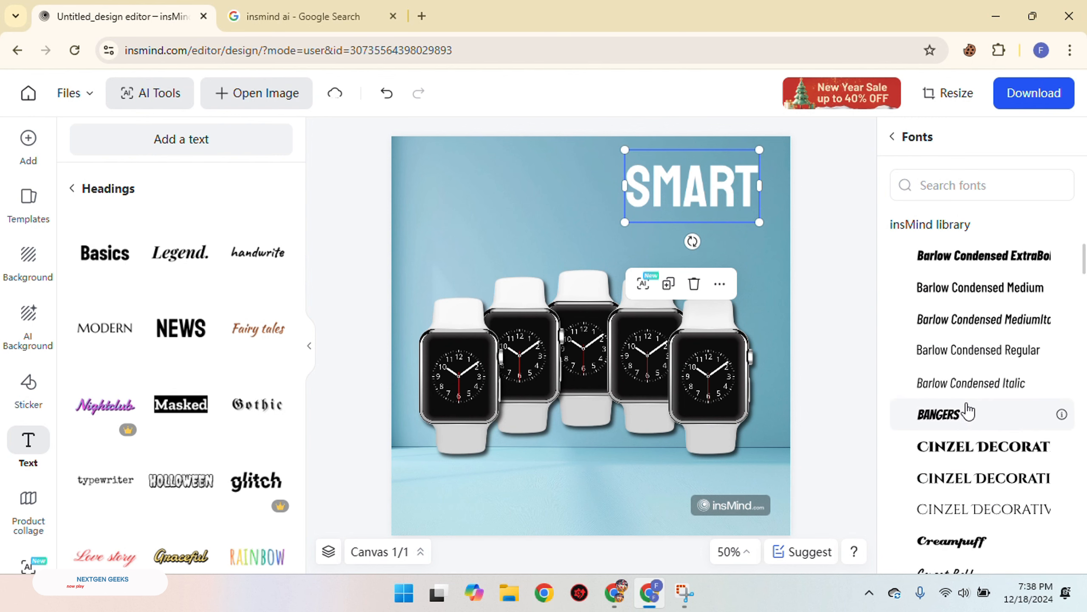
pyautogui.click(968, 412)
# Reduce the SMART heading to a font size of 127.3 and reposition it in the canvas's upper right
pyautogui.moveTo(703, 204); pyautogui.dragTo(735, 239)
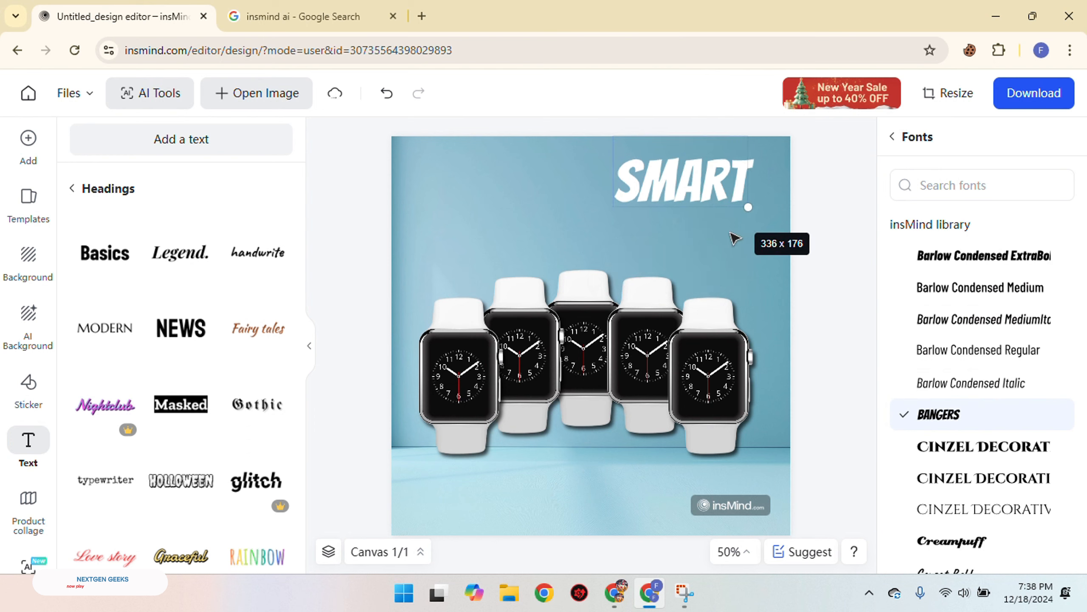
pyautogui.click(832, 245)
pyautogui.moveTo(719, 190)
pyautogui.mouseDown()
pyautogui.moveTo(738, 212)
pyautogui.moveTo(722, 202)
pyautogui.mouseUp()
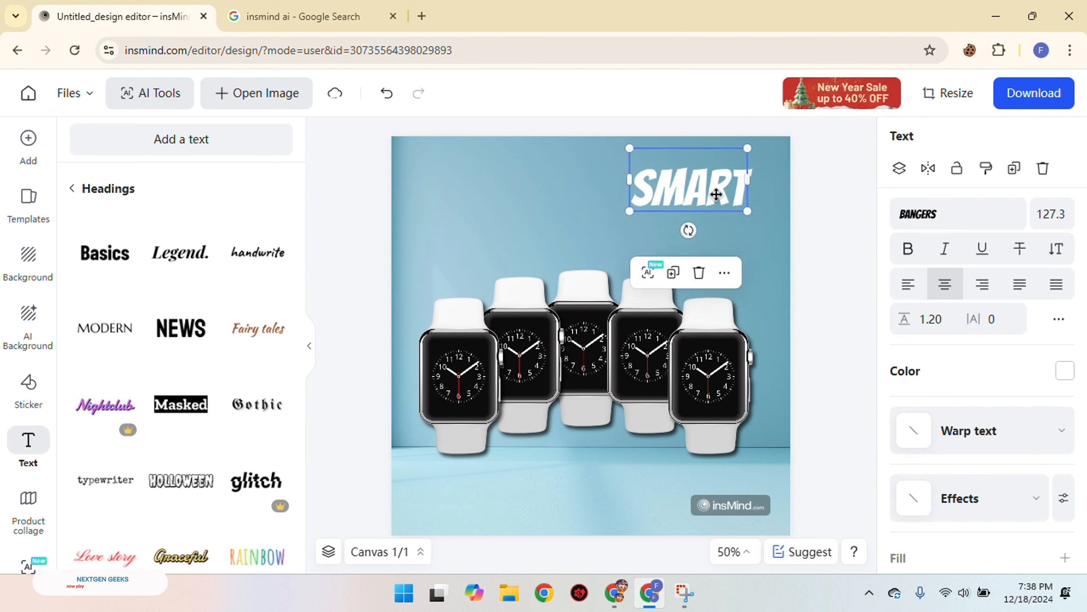
# Duplicate the SMART heading, place the copy just beneath it, and replace the copy's text with "WATCH"
pyautogui.click(674, 273)
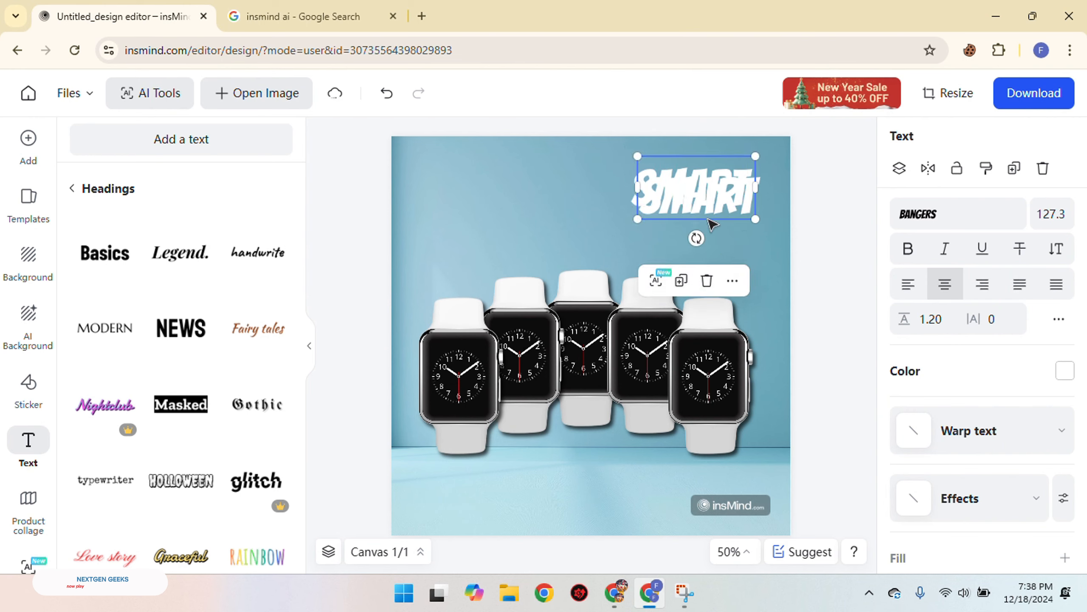
pyautogui.doubleClick(703, 233)
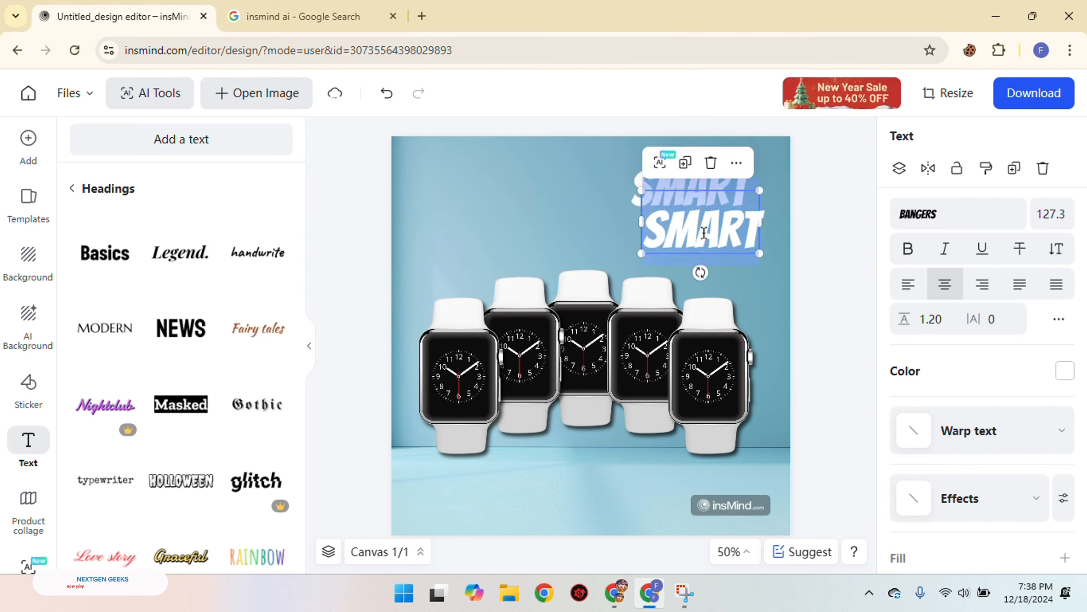
pyautogui.write('watch')
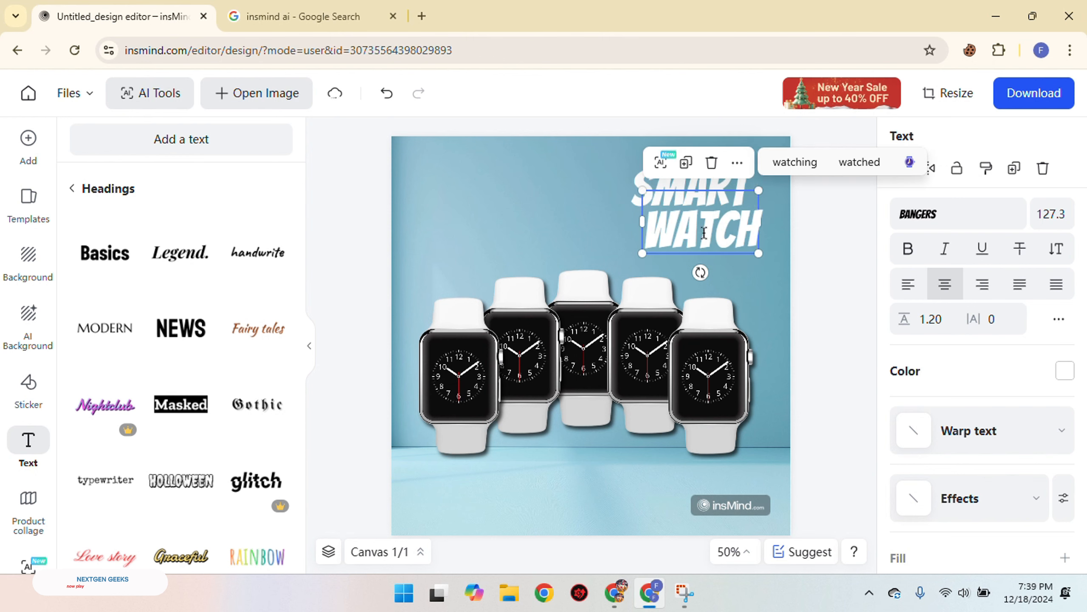
# Try to colour the WATCH heading red (#fb0000)
pyautogui.click(1065, 370)
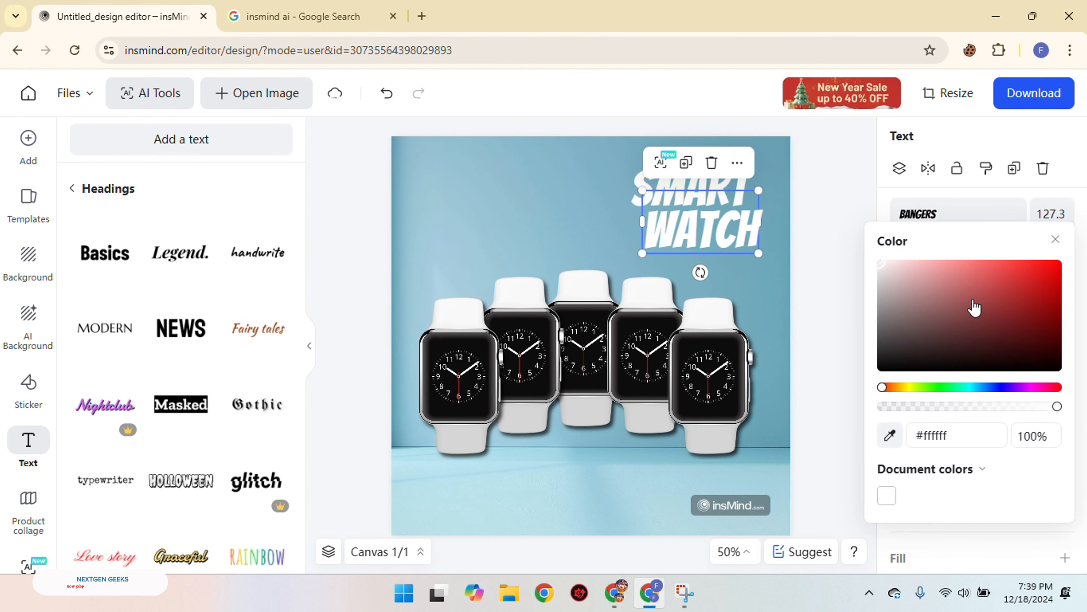
pyautogui.click(1049, 276)
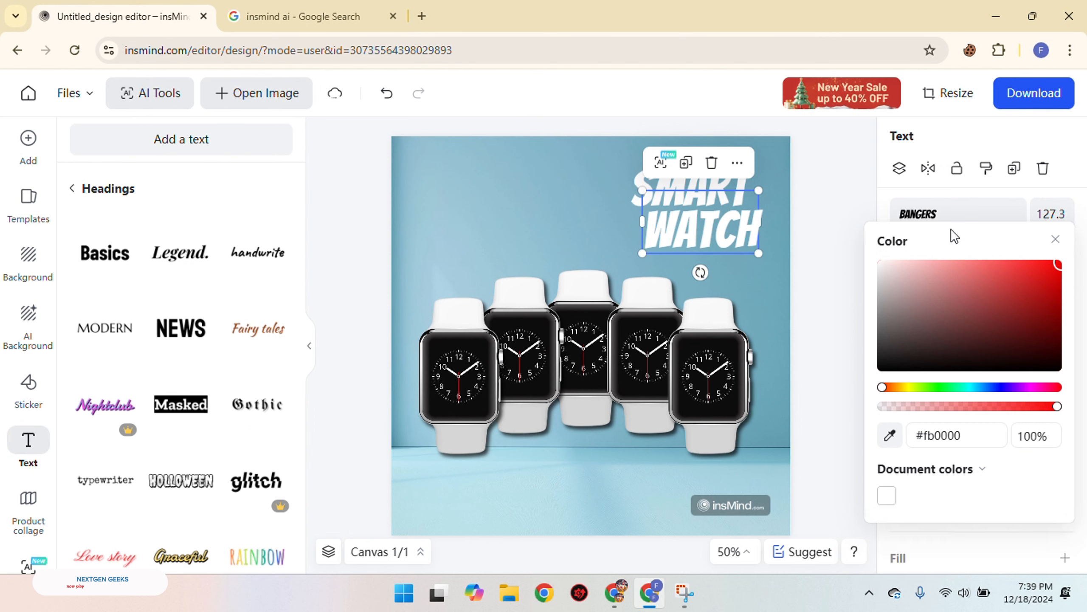
pyautogui.click(838, 270)
# Colour the WATCH heading black (#000000)
pyautogui.click(726, 238)
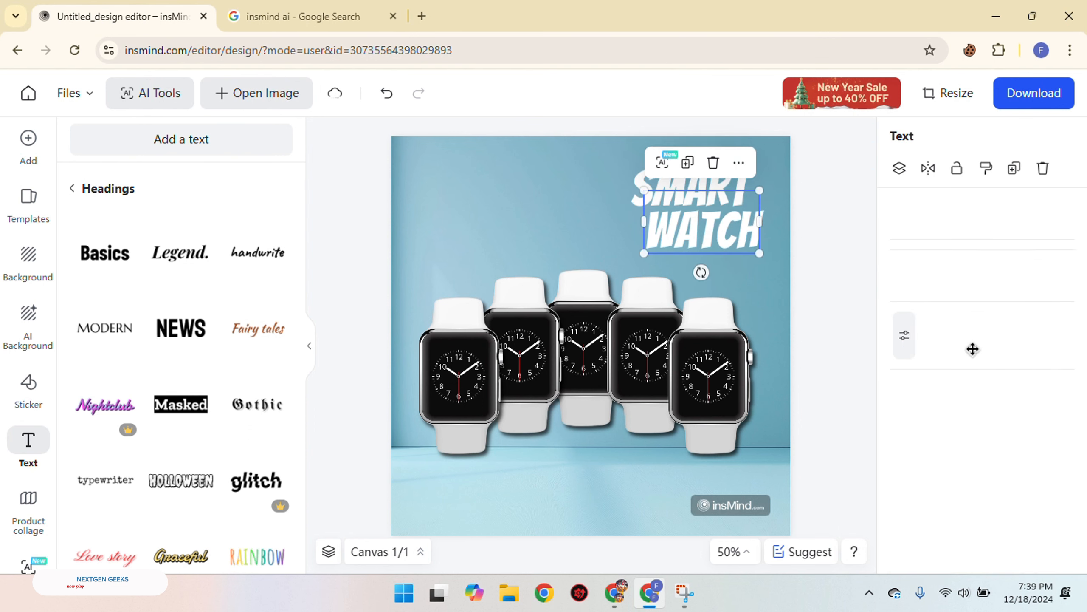
pyautogui.click(1063, 372)
pyautogui.moveTo(1020, 283); pyautogui.dragTo(1055, 262)
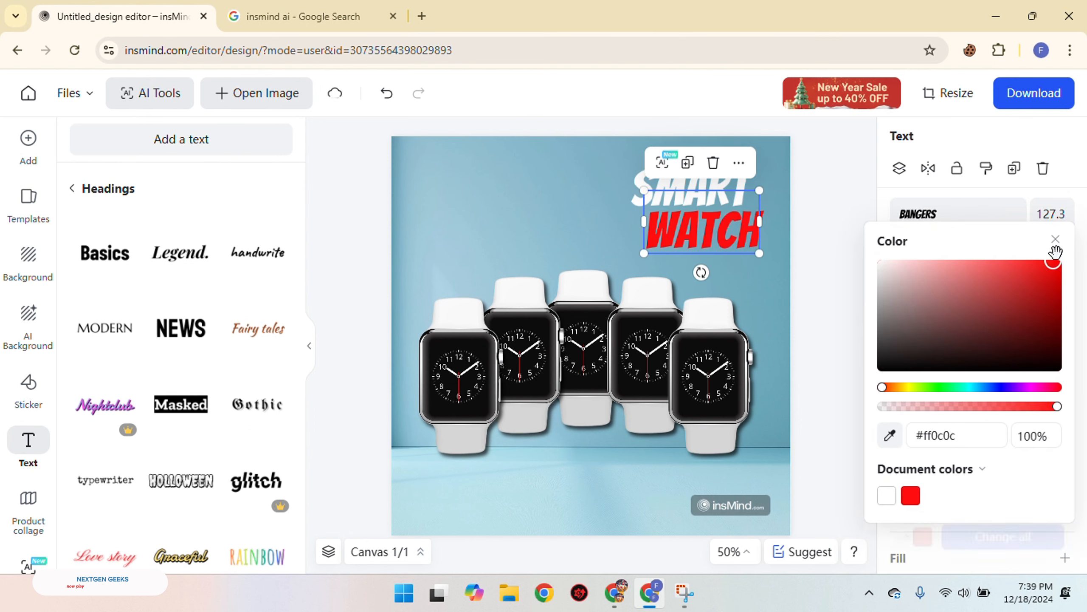
pyautogui.moveTo(881, 366); pyautogui.dragTo(870, 390)
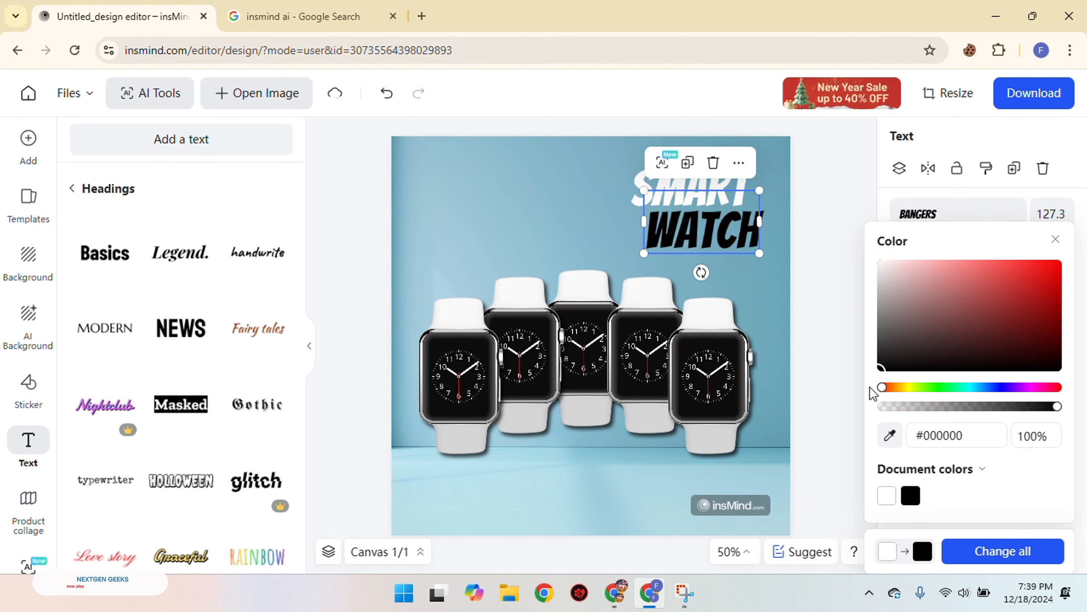
pyautogui.click(825, 300)
pyautogui.click(721, 231)
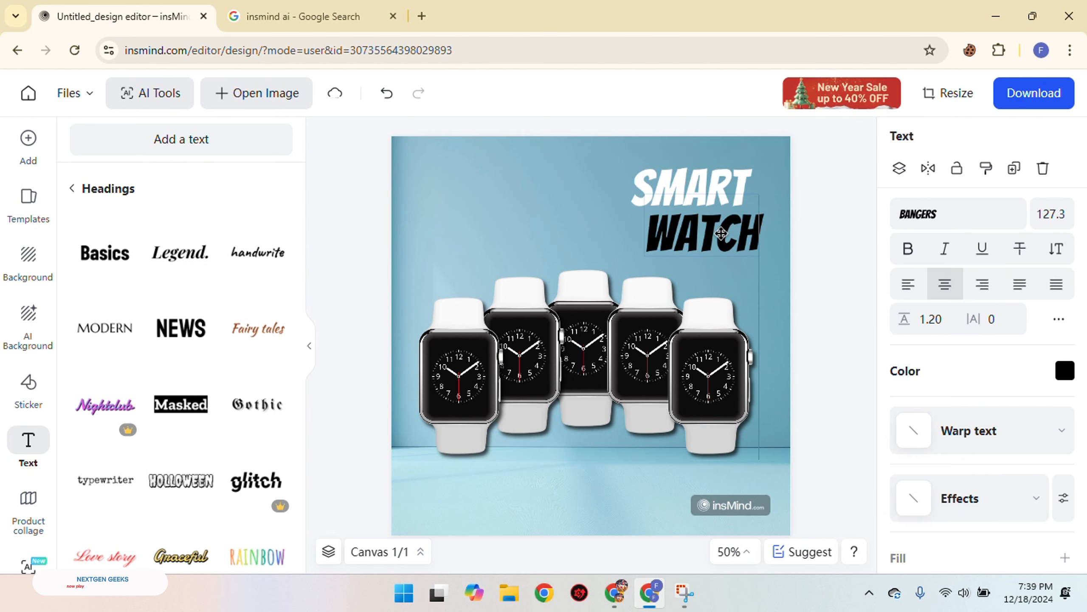
pyautogui.click(850, 230)
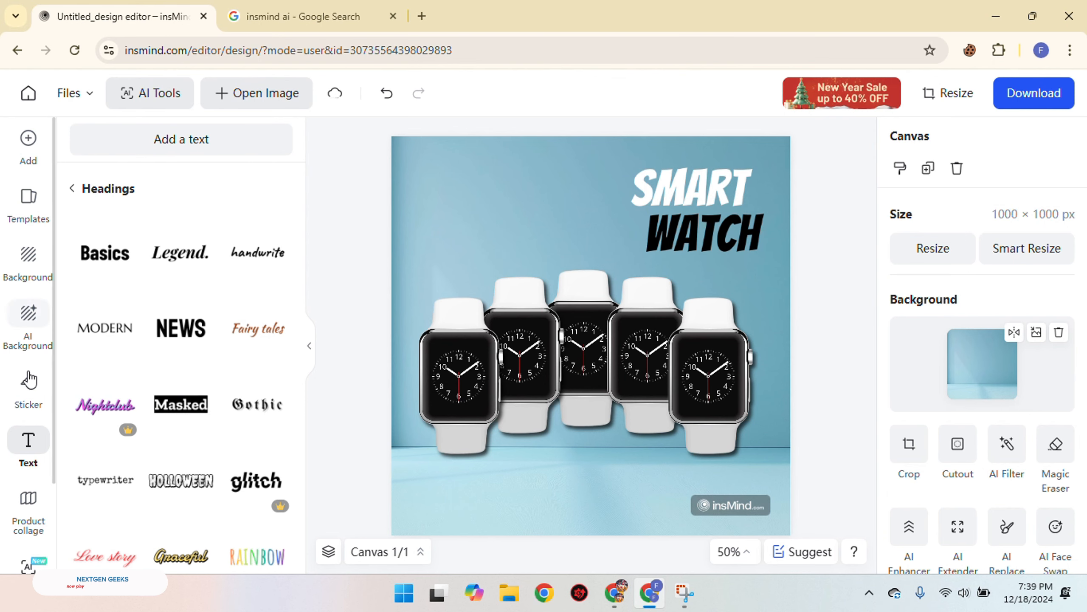
# Add the yellow starburst 50% OFF badge from the Sales text collection to the canvas
pyautogui.scroll(-2, 169, 428)
pyautogui.scroll(-2, 191, 295)
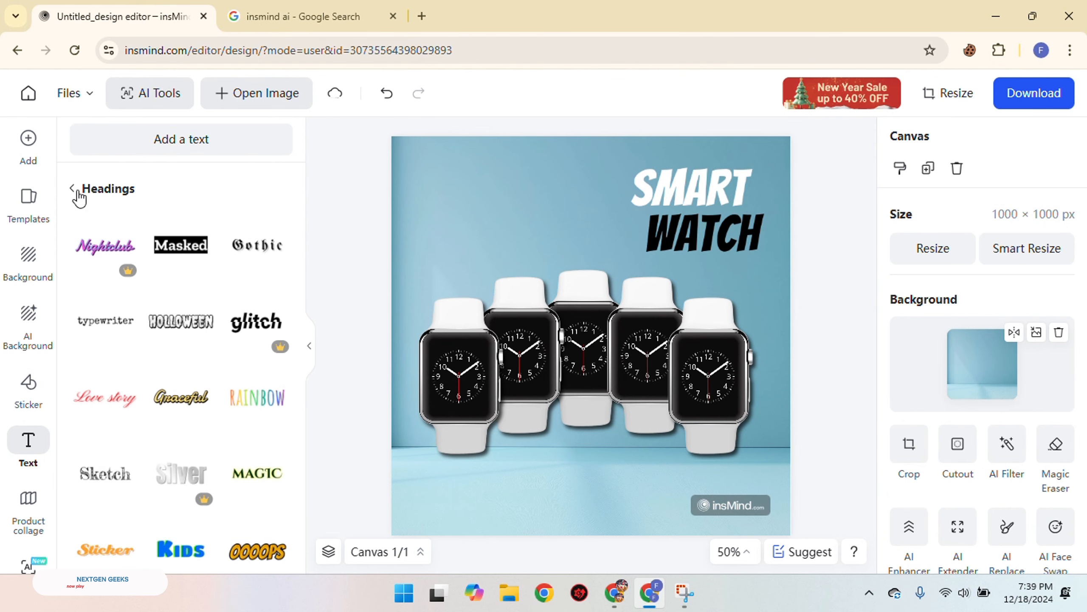
pyautogui.click(73, 189)
pyautogui.scroll(-5, 163, 265)
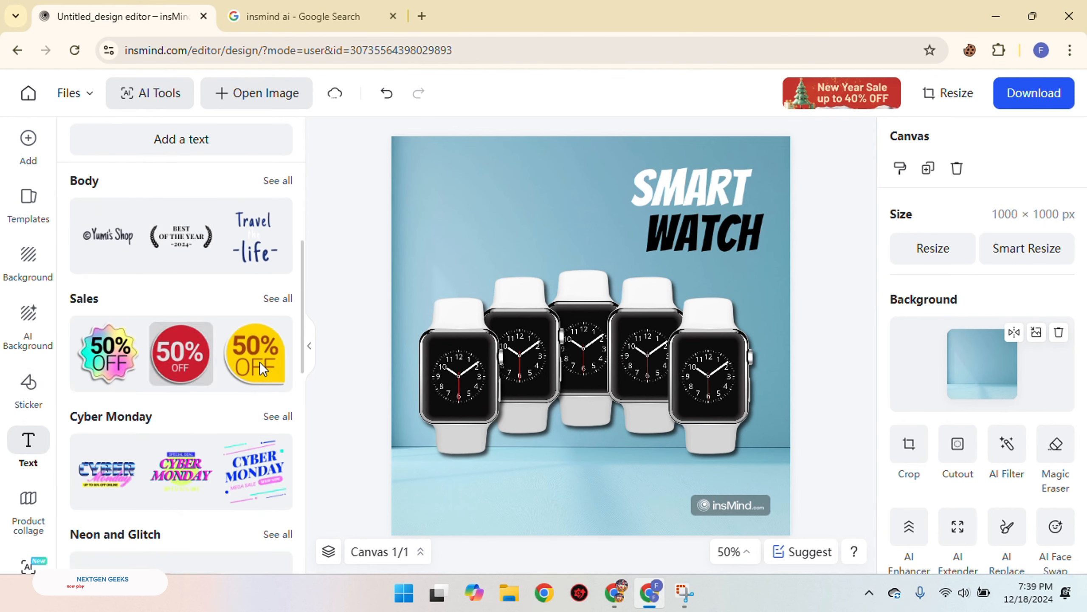
pyautogui.click(284, 300)
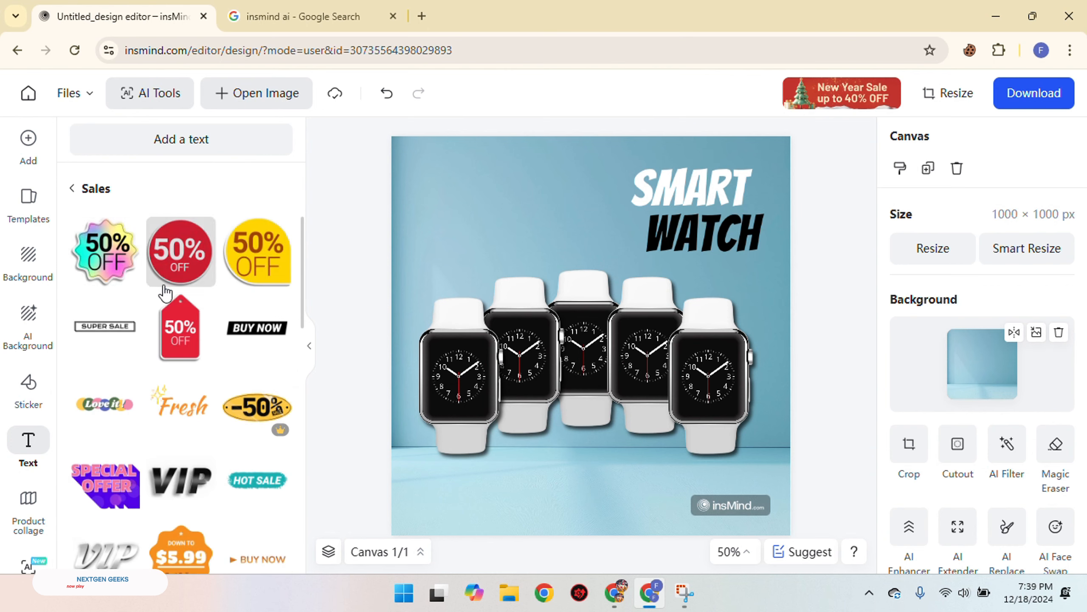
pyautogui.scroll(-6, 189, 294)
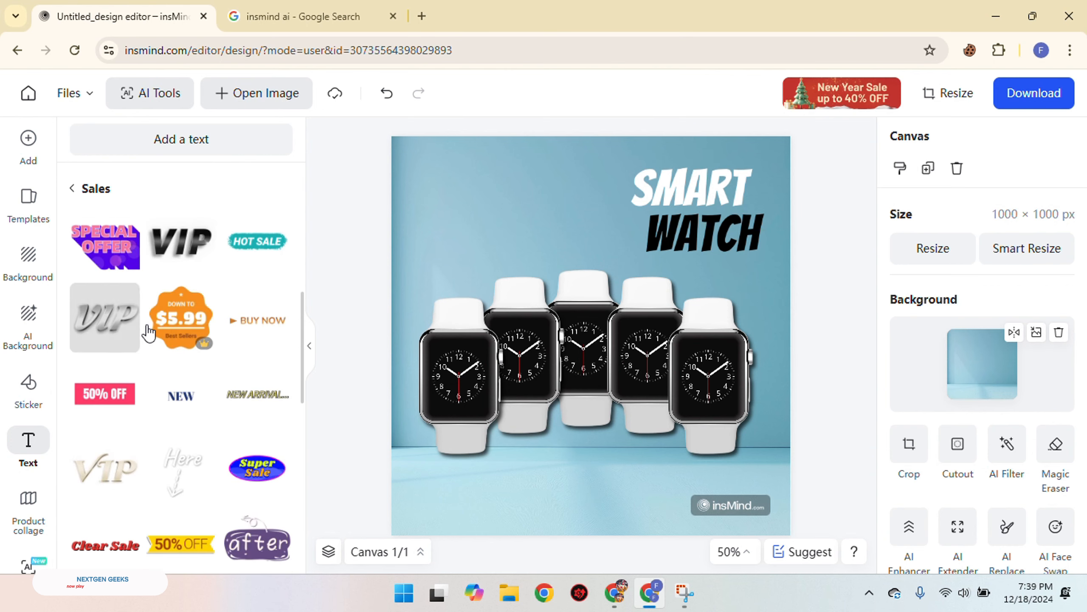
pyautogui.scroll(-4, 252, 377)
pyautogui.scroll(-10, 226, 435)
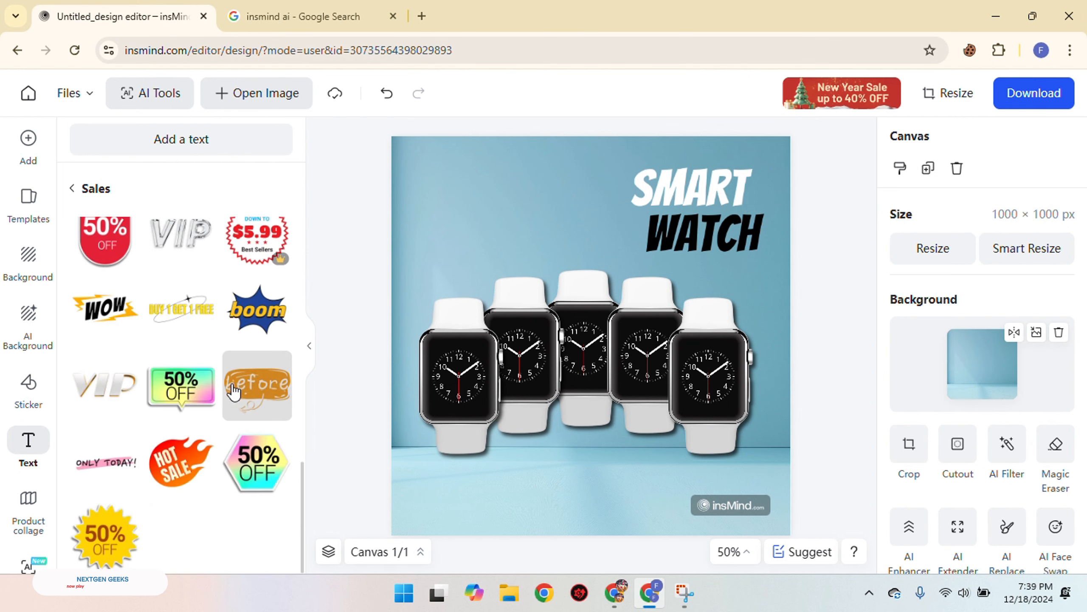
pyautogui.scroll(14, 253, 388)
pyautogui.scroll(-14, 253, 388)
pyautogui.click(105, 538)
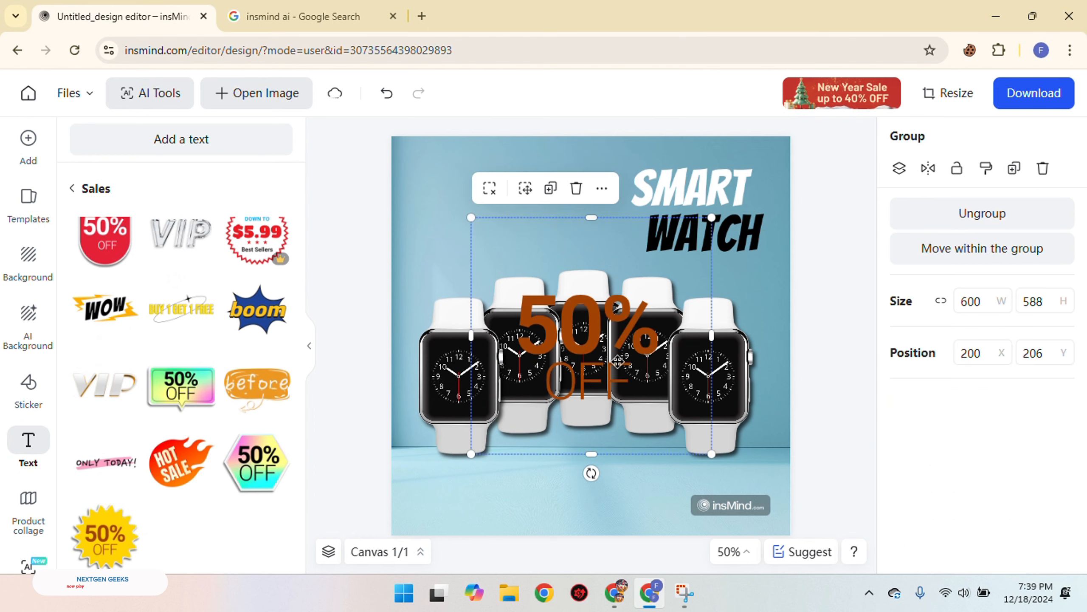
# Shrink the 50% OFF badge to about 194 × 190 and place it in the canvas's upper-left corner at about X 56, Y 51
pyautogui.moveTo(711, 454); pyautogui.dragTo(487, 319)
pyautogui.click(838, 303)
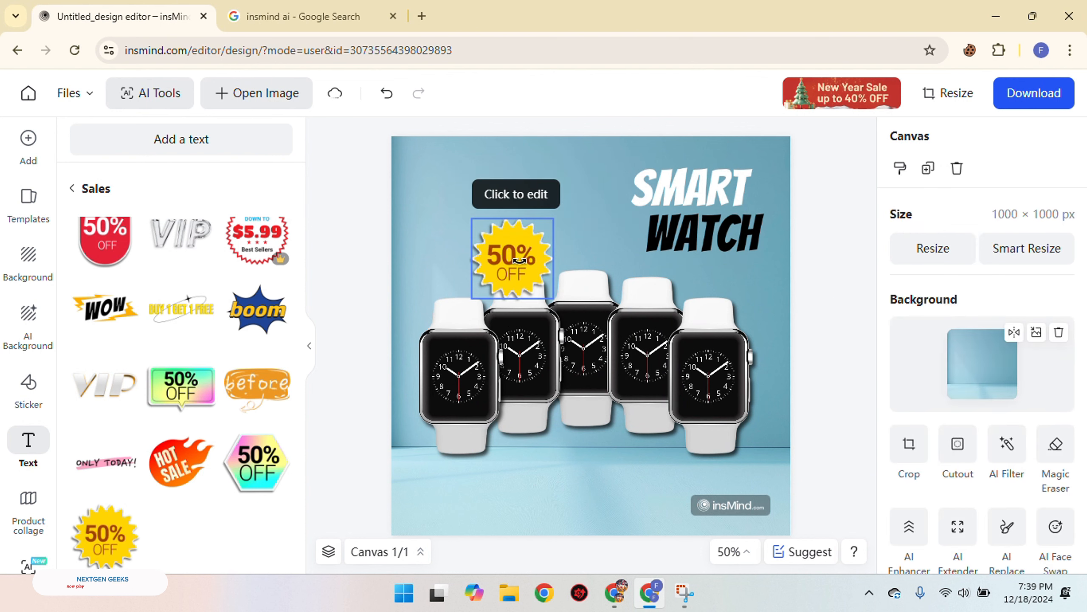
pyautogui.moveTo(512, 259); pyautogui.dragTo(444, 189)
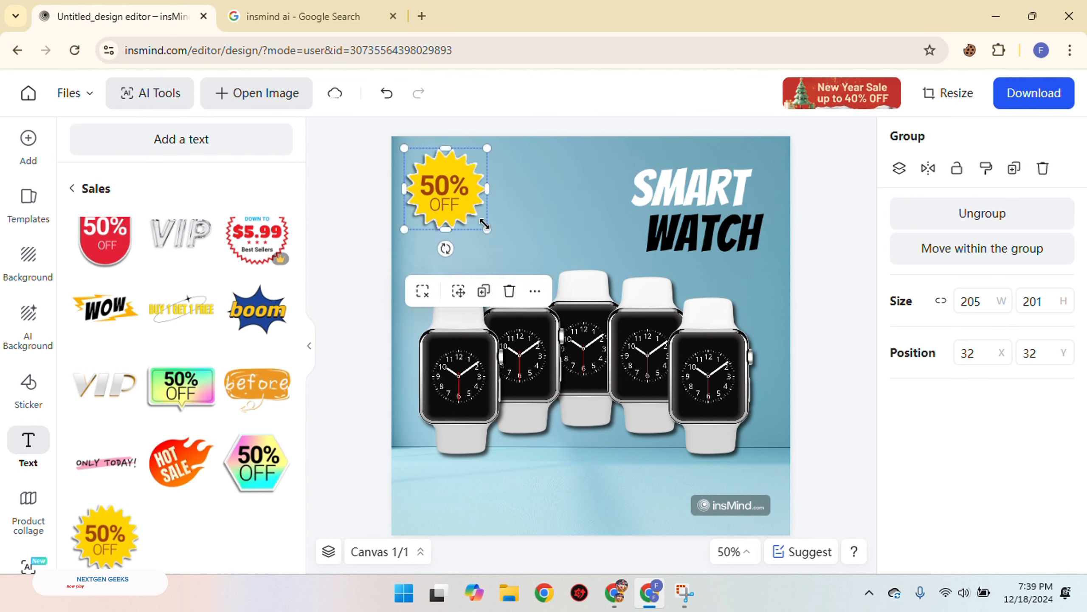
pyautogui.moveTo(488, 230); pyautogui.dragTo(452, 212)
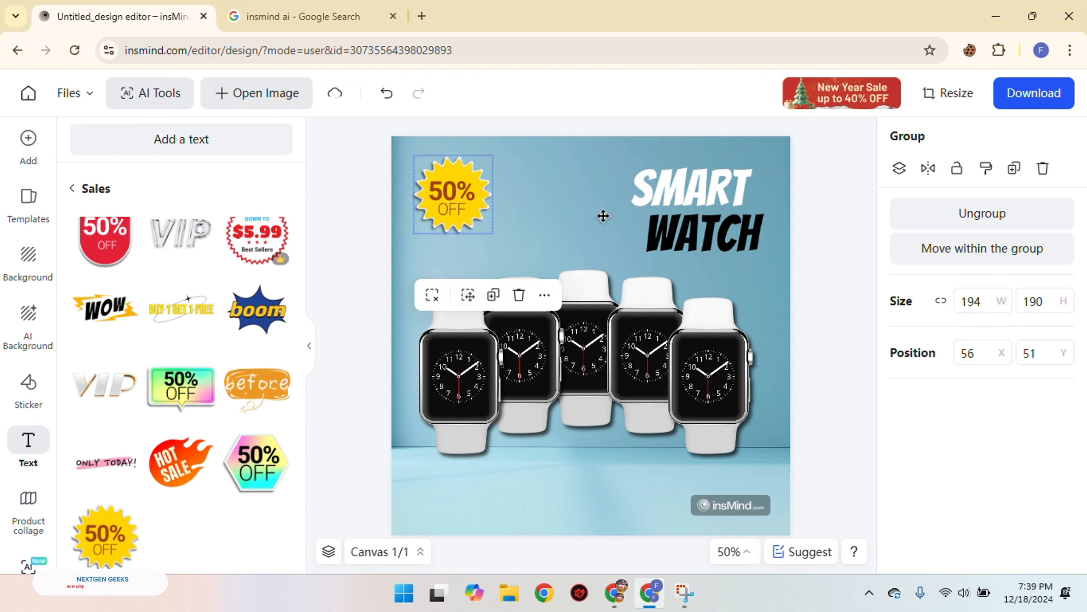
pyautogui.click(847, 255)
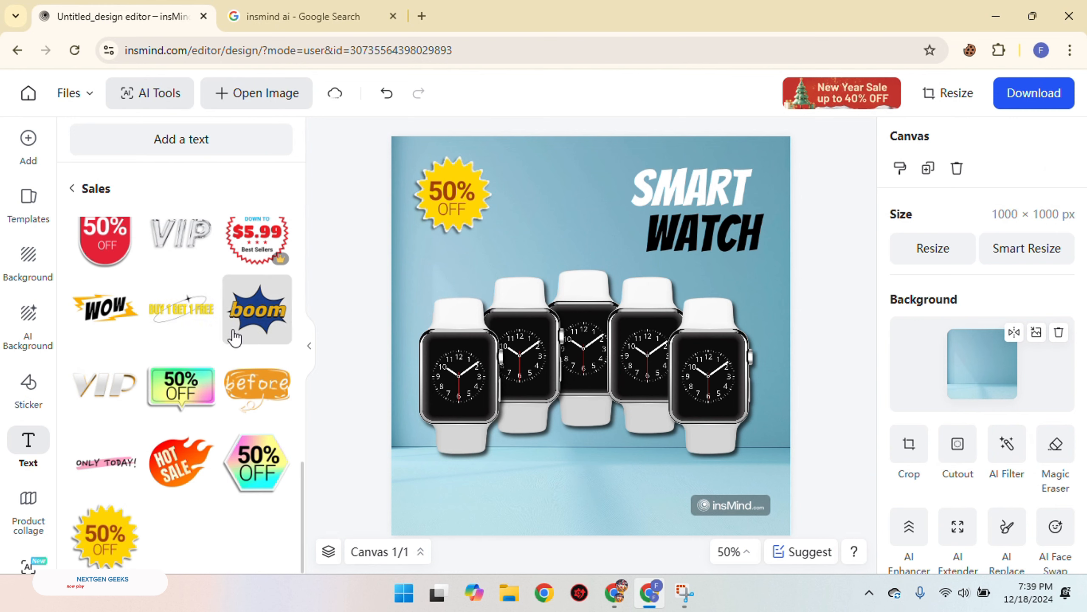
# Add the black BUY NOW label from the Sales collection, scale it to a font size of 50.2, and centre it below the watches
pyautogui.scroll(-10, 239, 340)
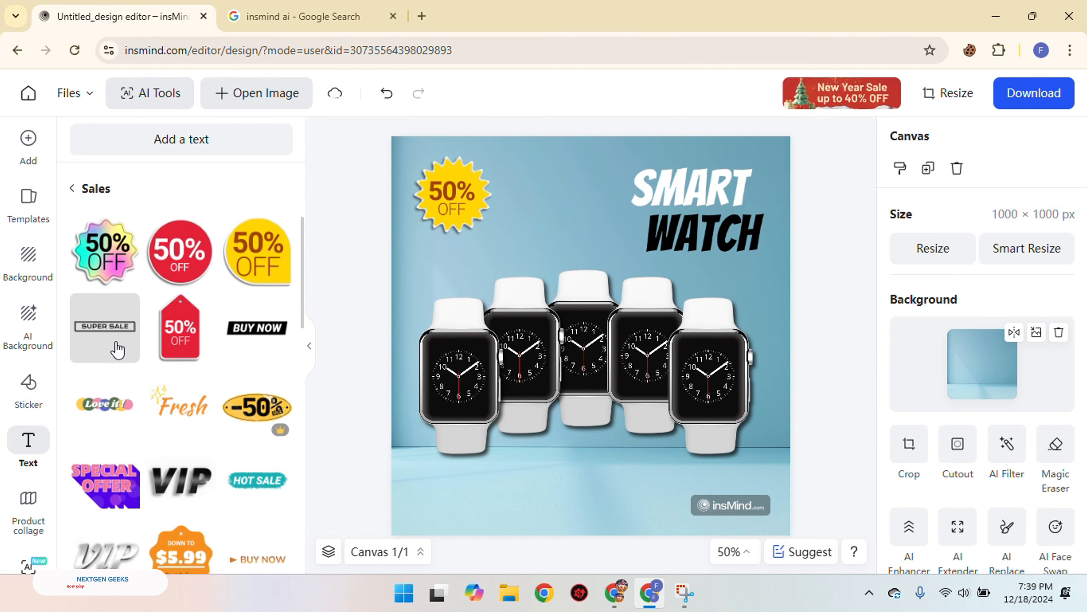
pyautogui.click(254, 339)
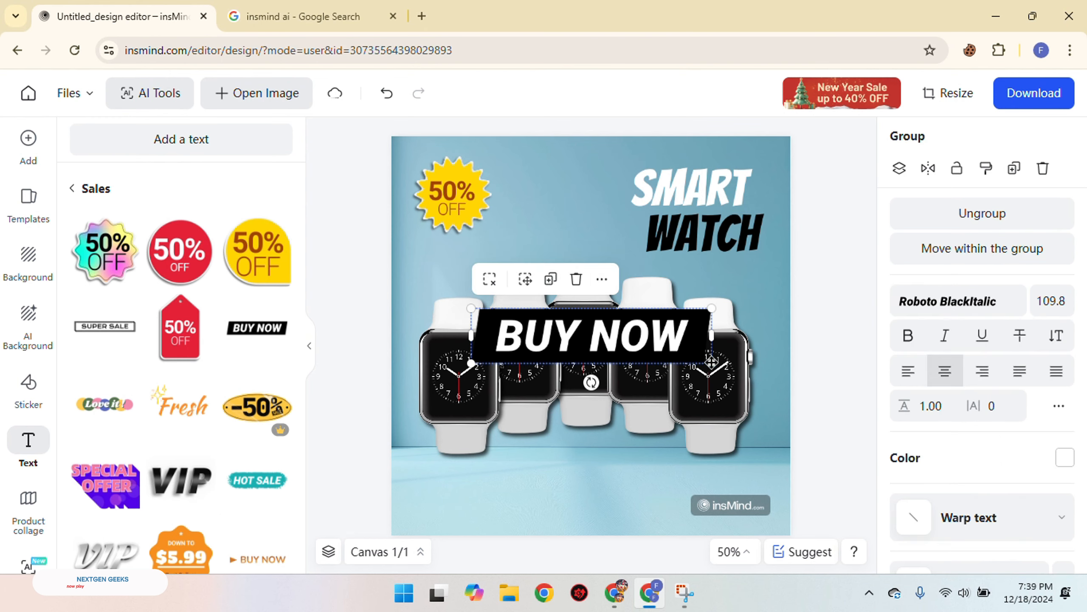
pyautogui.moveTo(712, 363); pyautogui.dragTo(615, 484)
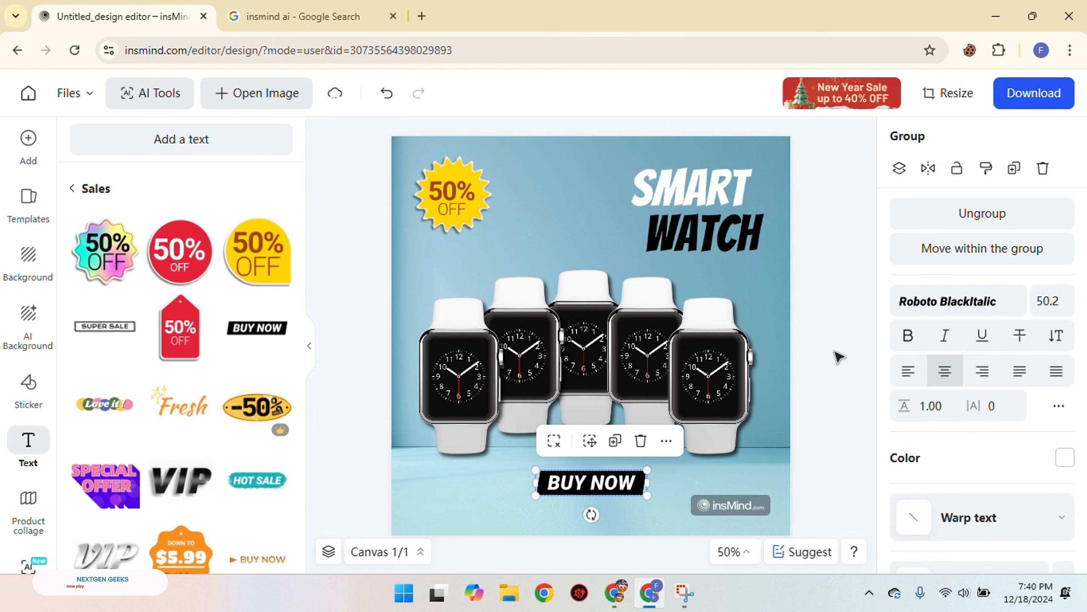
pyautogui.click(854, 332)
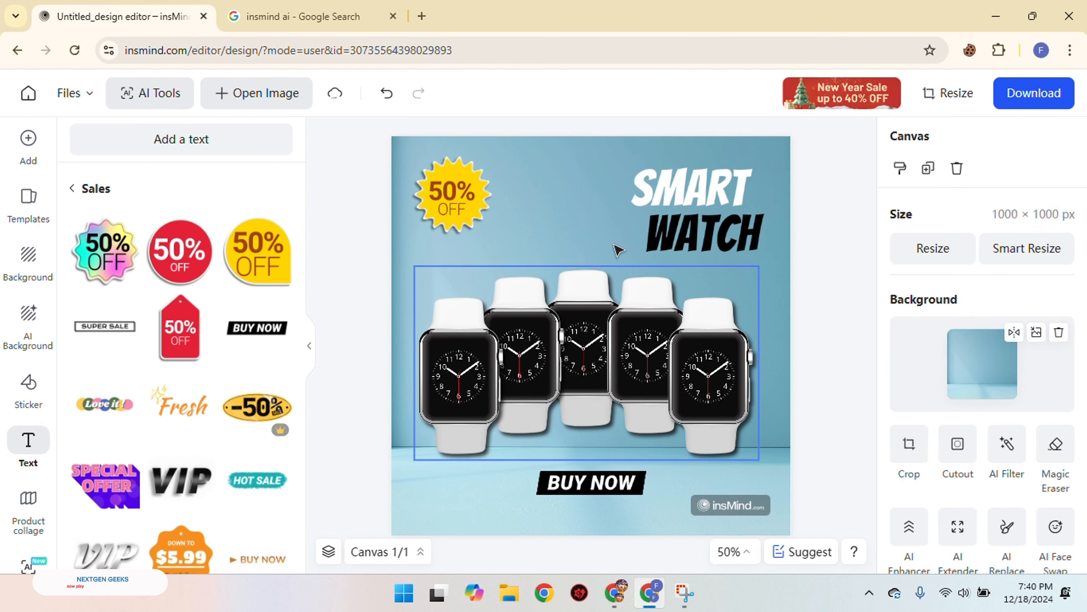
pyautogui.click(31, 211)
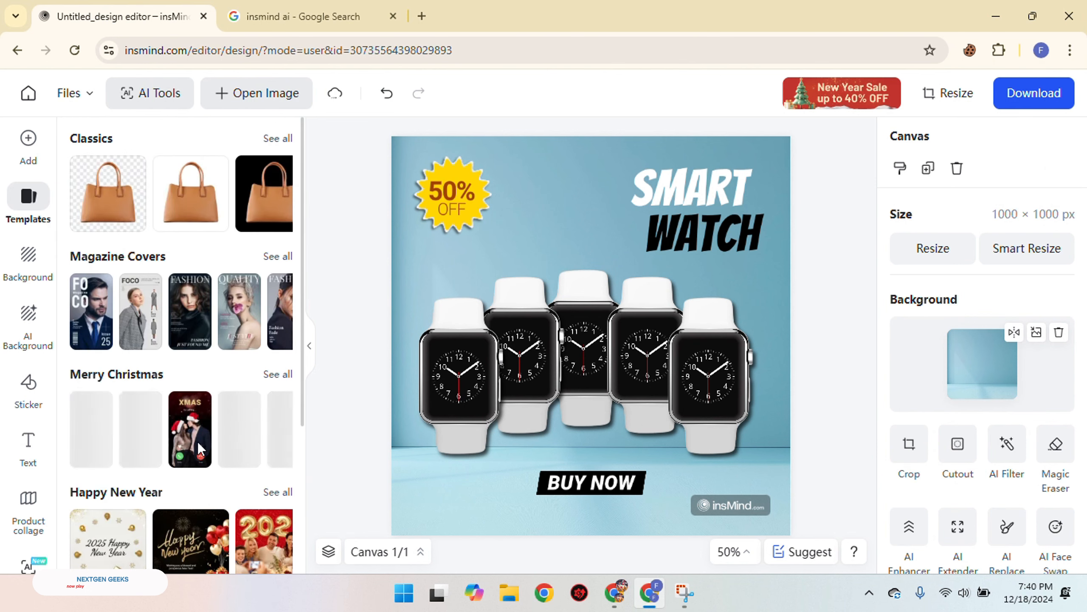
pyautogui.scroll(-4, 207, 437)
pyautogui.scroll(-2, 129, 317)
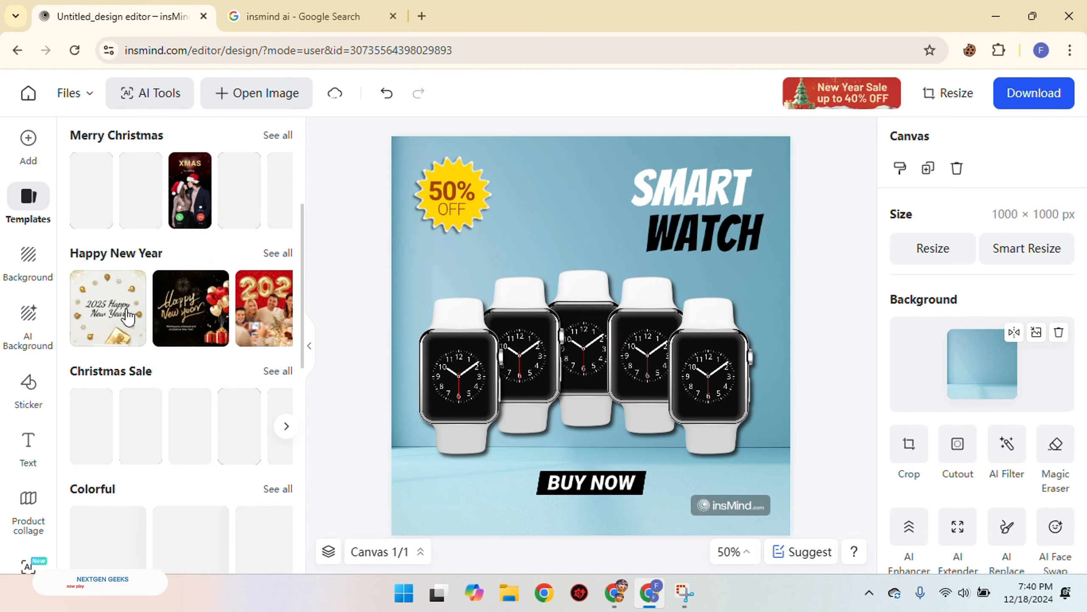
pyautogui.scroll(-2, 127, 316)
# Generate the suggested ChristmasWoodenWallsSnow AI backgrounds and apply the first variant to the canvas
pyautogui.click(26, 324)
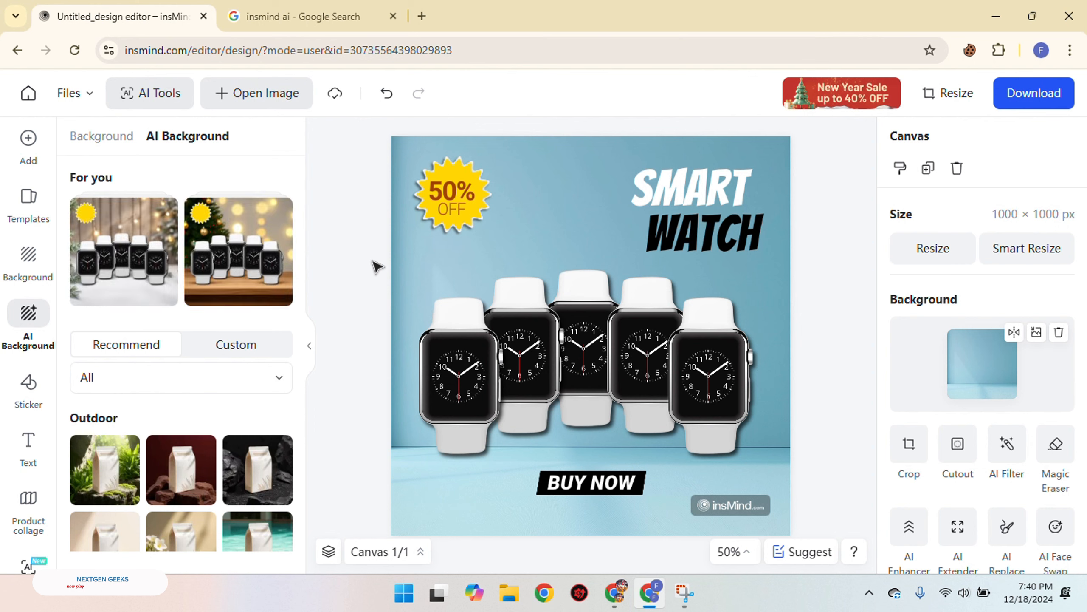
pyautogui.click(131, 276)
pyautogui.click(170, 317)
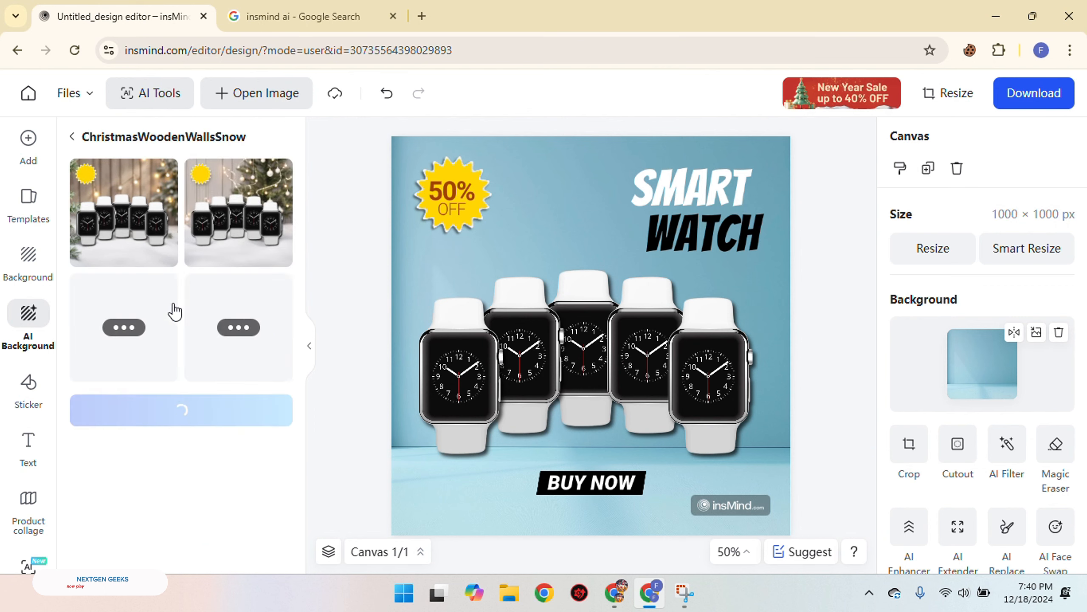
pyautogui.click(147, 235)
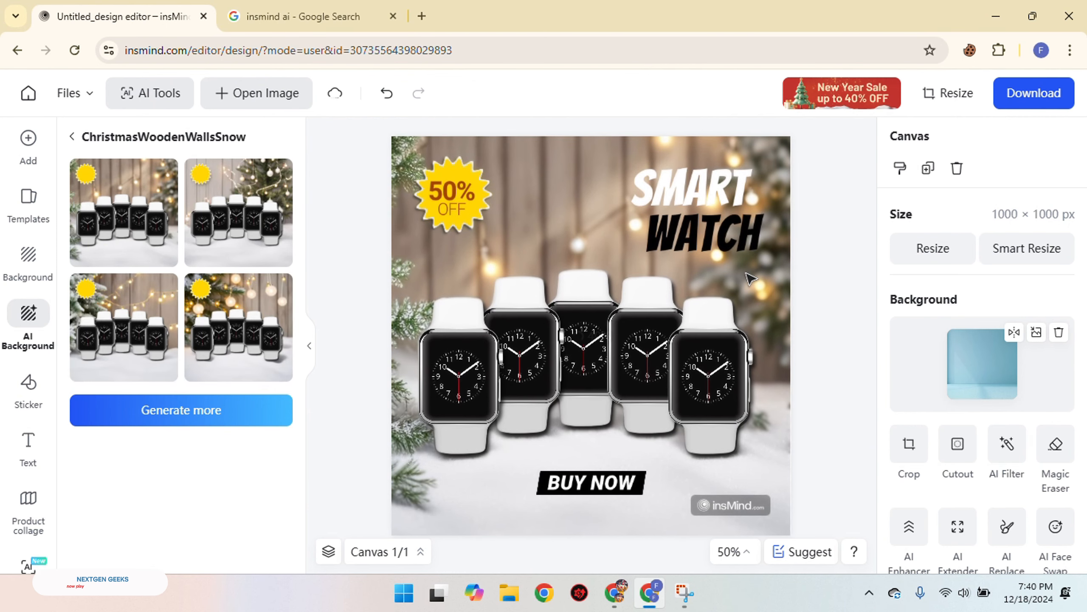
# Try shifting the watch group slightly down and to the right on the canvas, and undo the move
pyautogui.moveTo(641, 394); pyautogui.dragTo(639, 401)
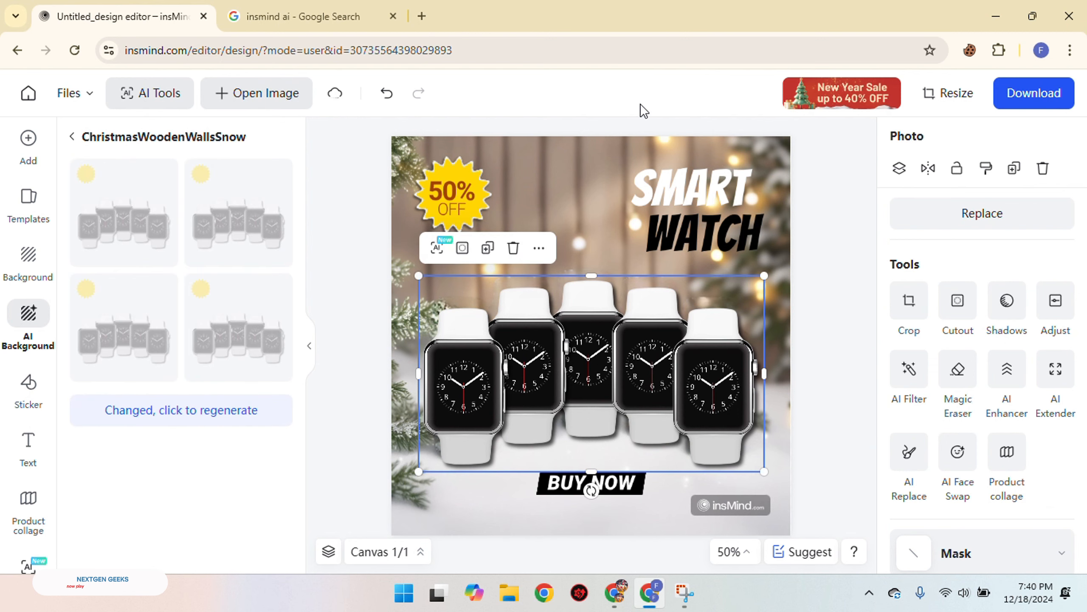
pyautogui.click(741, 140)
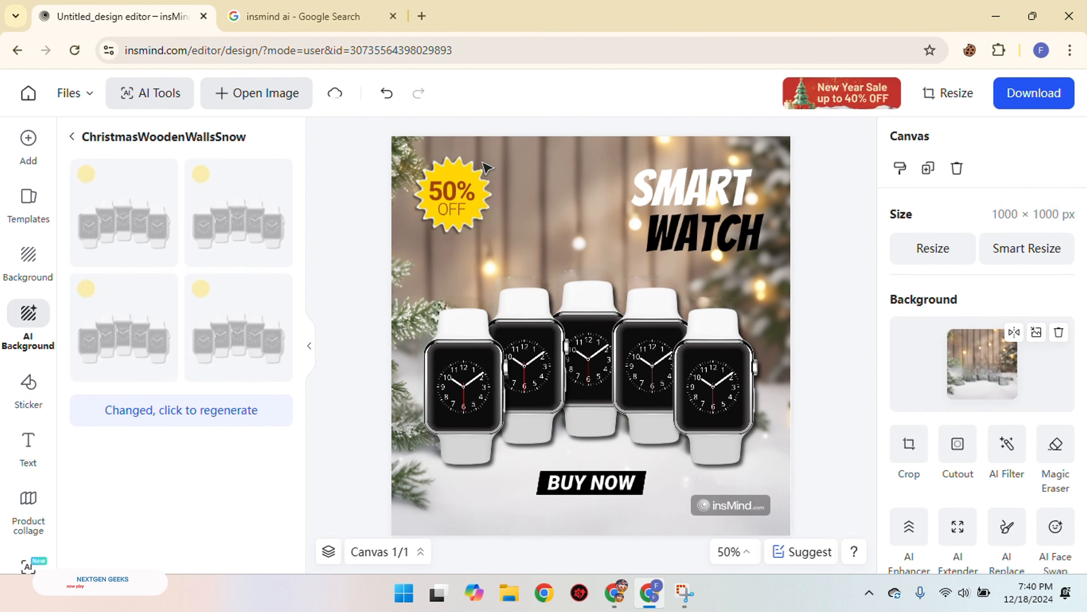
pyautogui.click(306, 350)
pyautogui.click(386, 103)
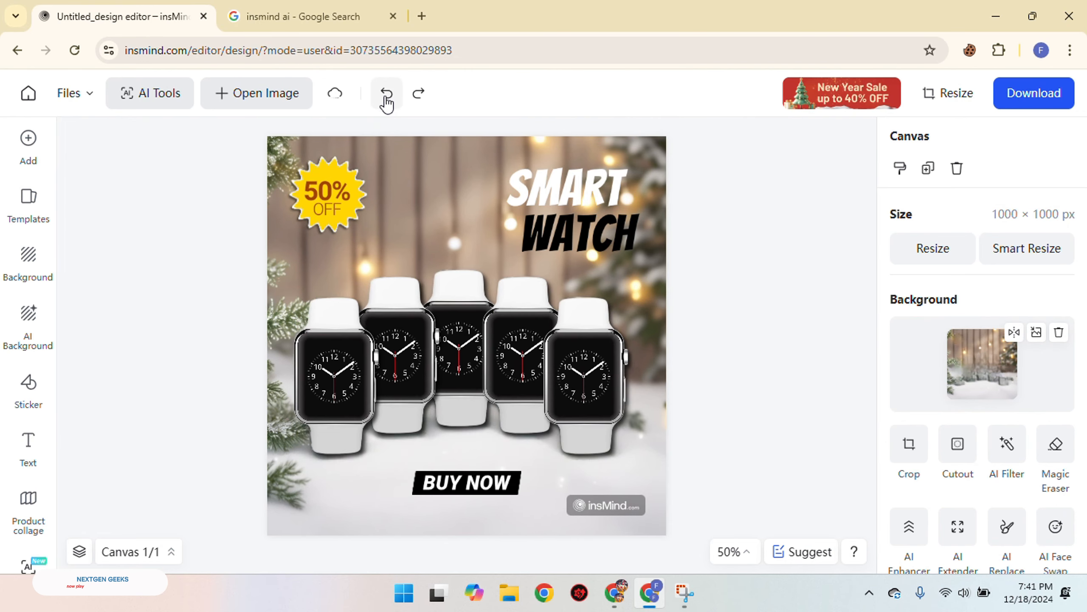
# Compare the snowy wooden-wall background with the plain blue one using undo and redo, and revert to the blue background
pyautogui.click(398, 102)
pyautogui.click(417, 102)
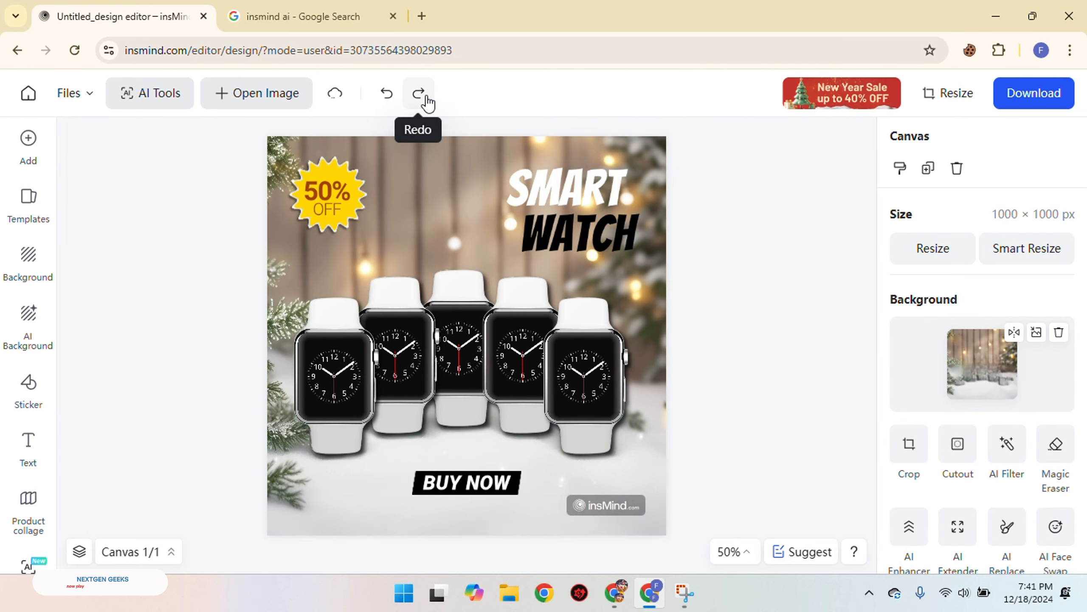
pyautogui.click(385, 103)
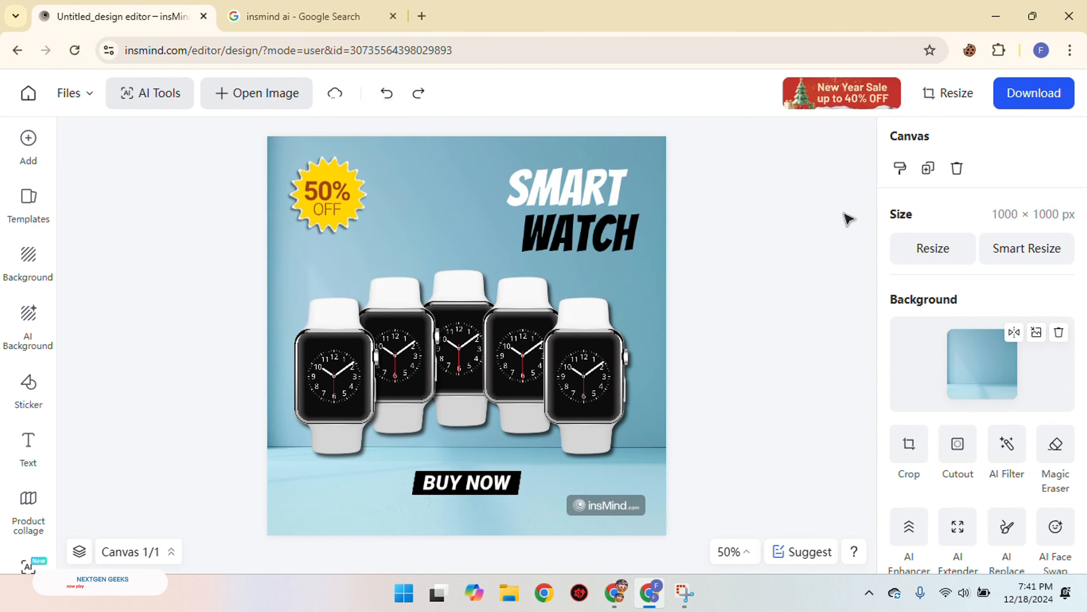
pyautogui.click(424, 103)
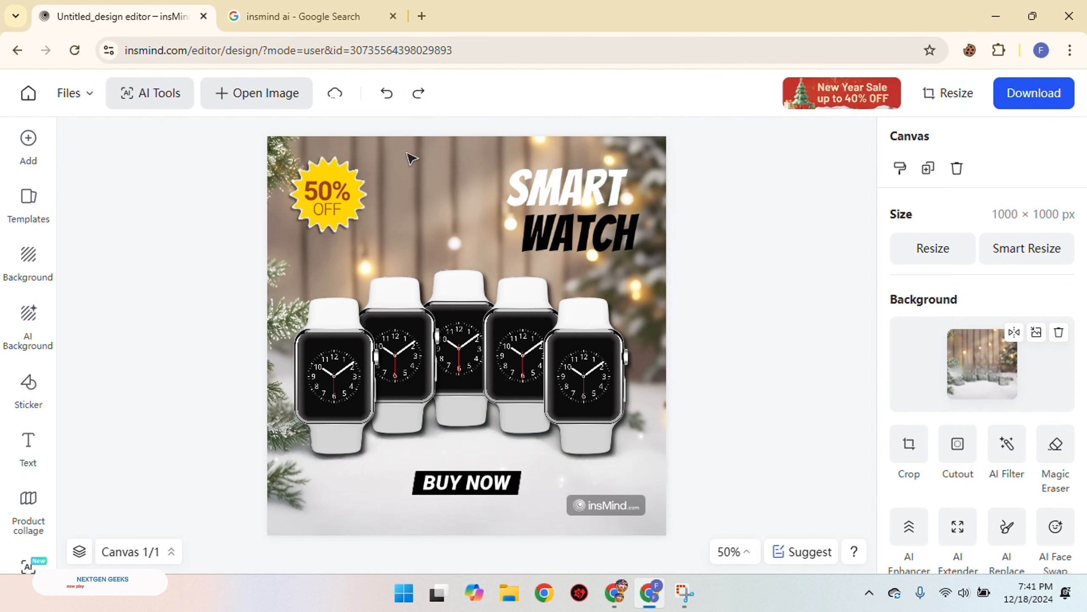
pyautogui.click(386, 102)
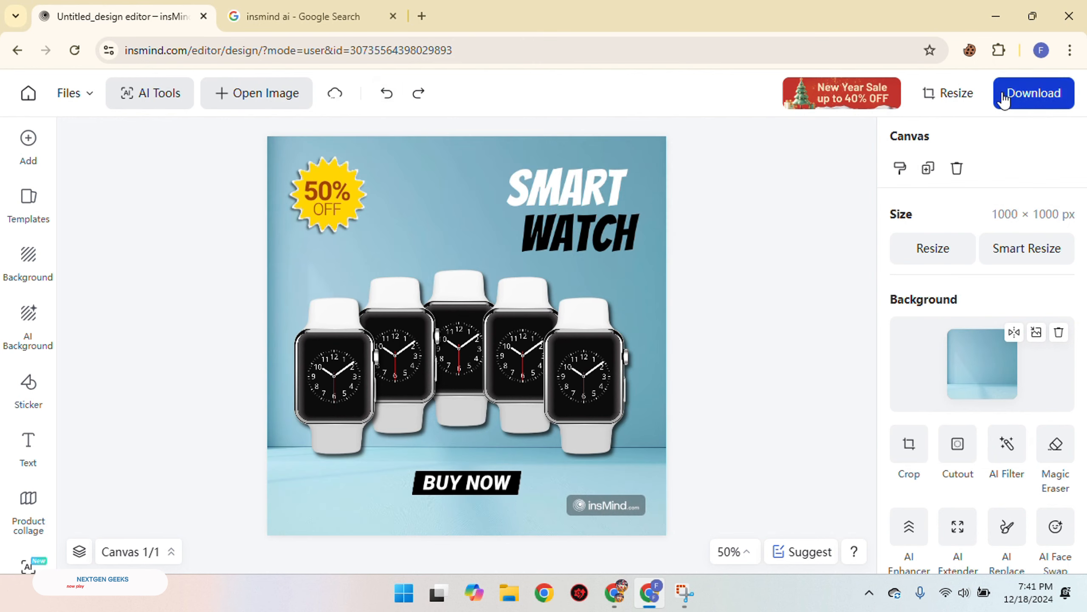
# Download the finished smartwatch design as a PNG in High quality
pyautogui.scroll(-3, 985, 481)
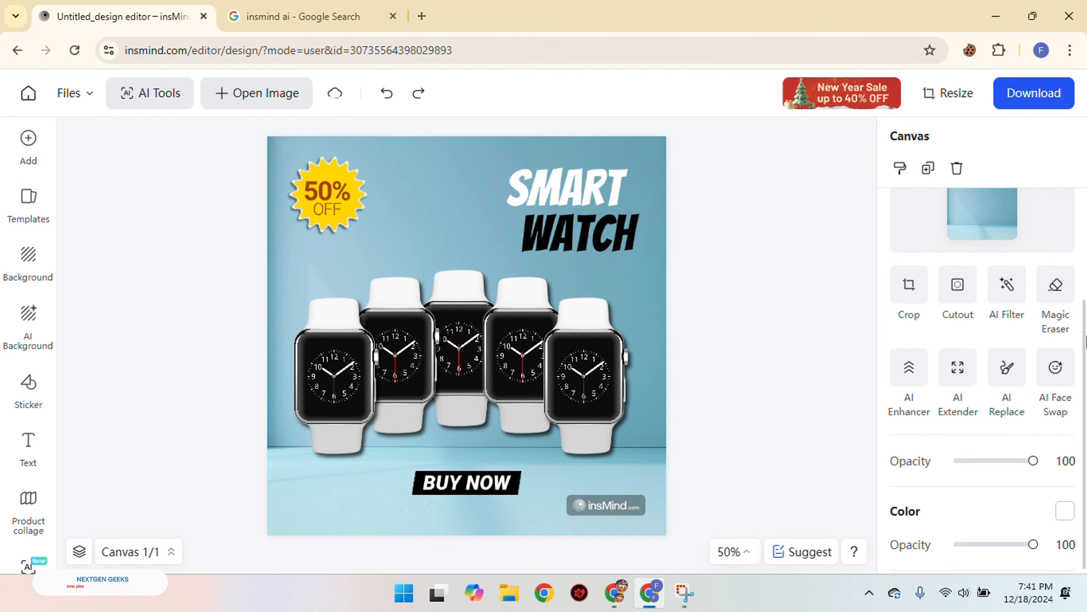
pyautogui.click(1018, 102)
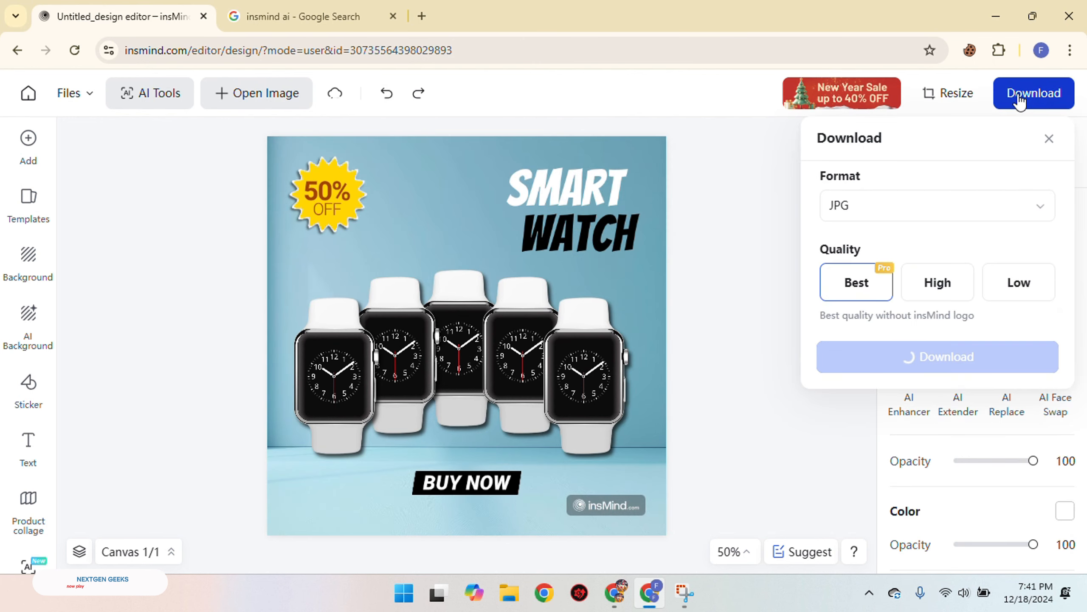
pyautogui.click(1029, 211)
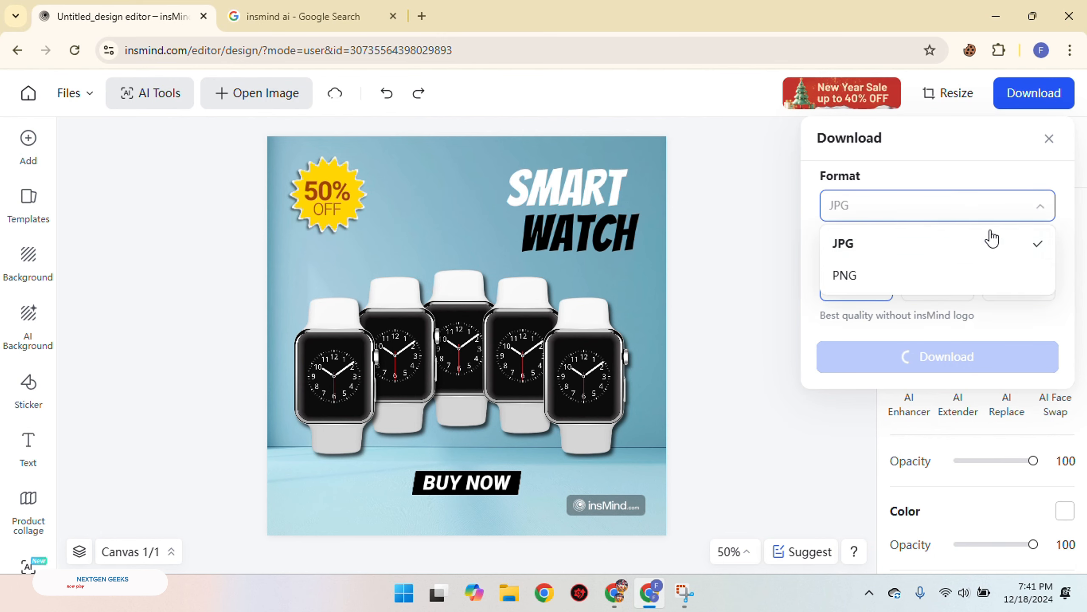
pyautogui.click(878, 279)
pyautogui.click(937, 284)
pyautogui.click(937, 358)
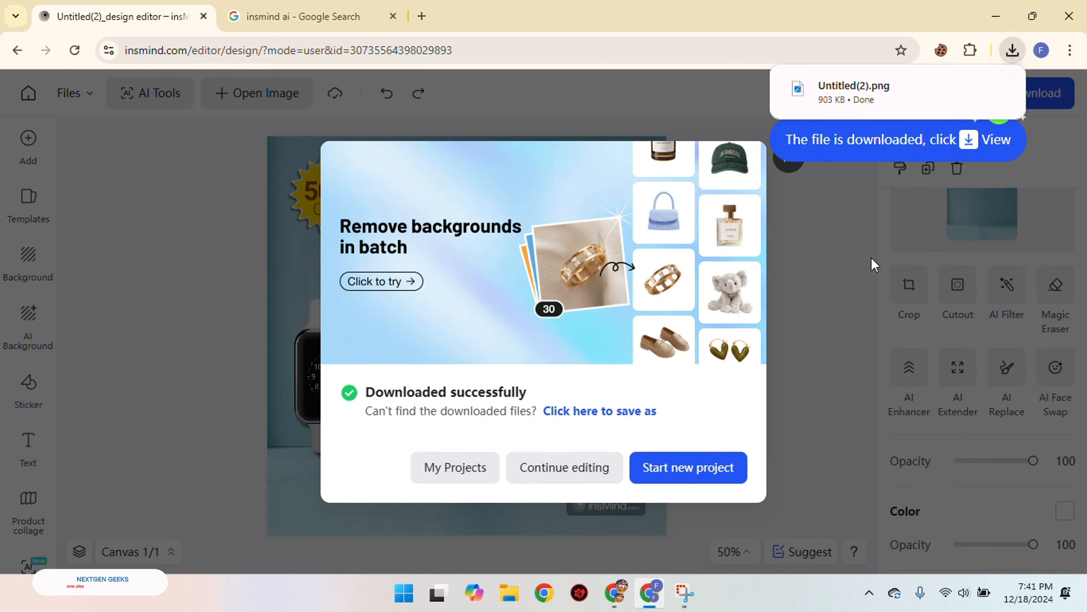
pyautogui.moveTo(947, 96)
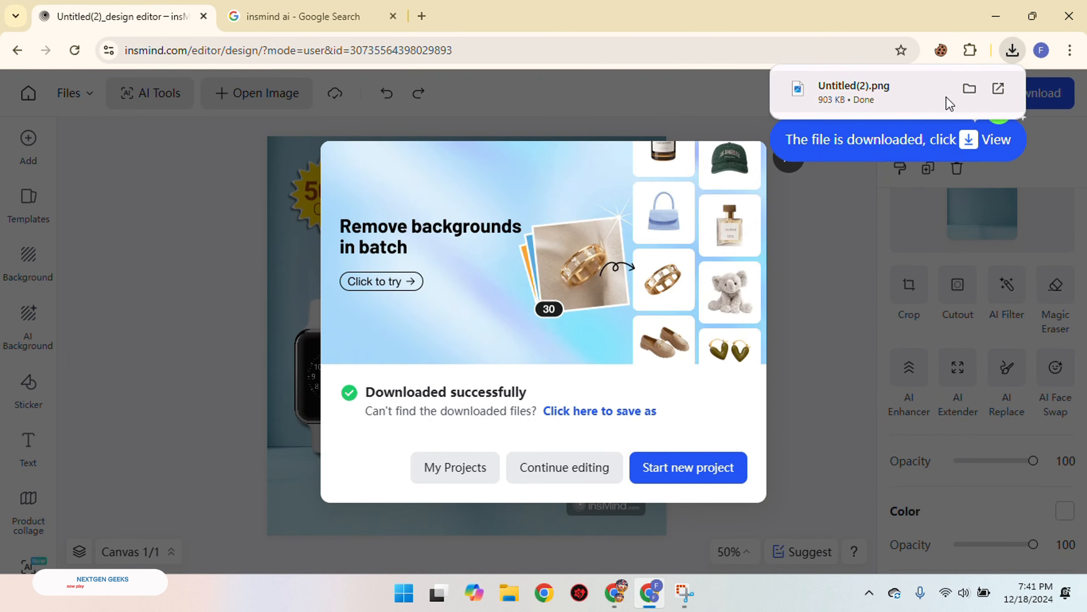